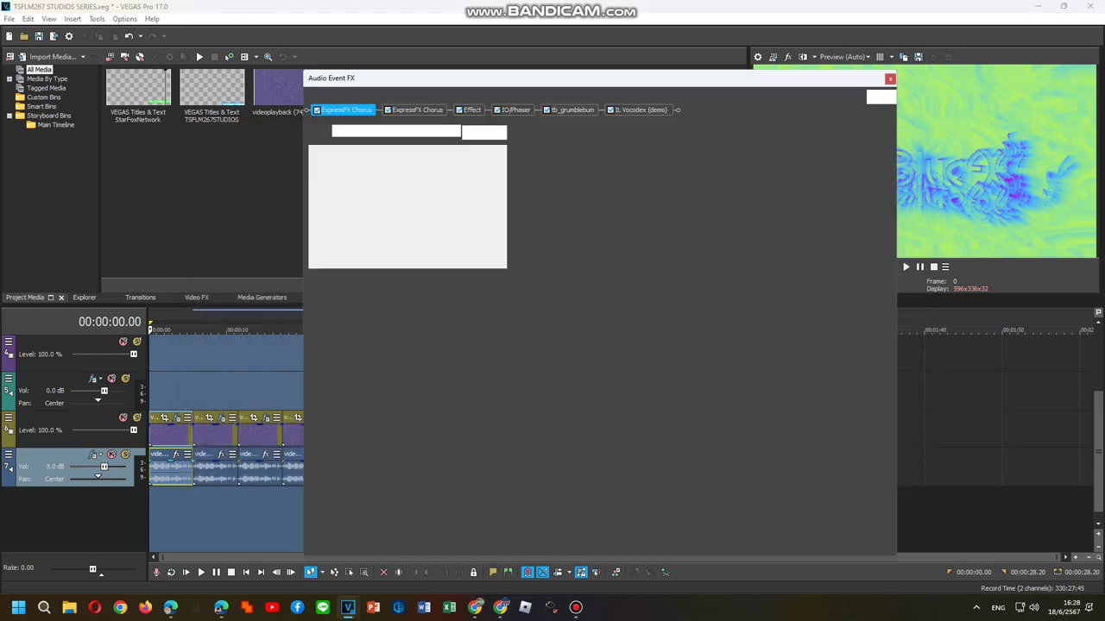
Apply the What The Dah preset with size 2 to the first ExpressFX Chorus and the Delay TV preset to the second.
left_click(456, 131)
left_click(354, 276)
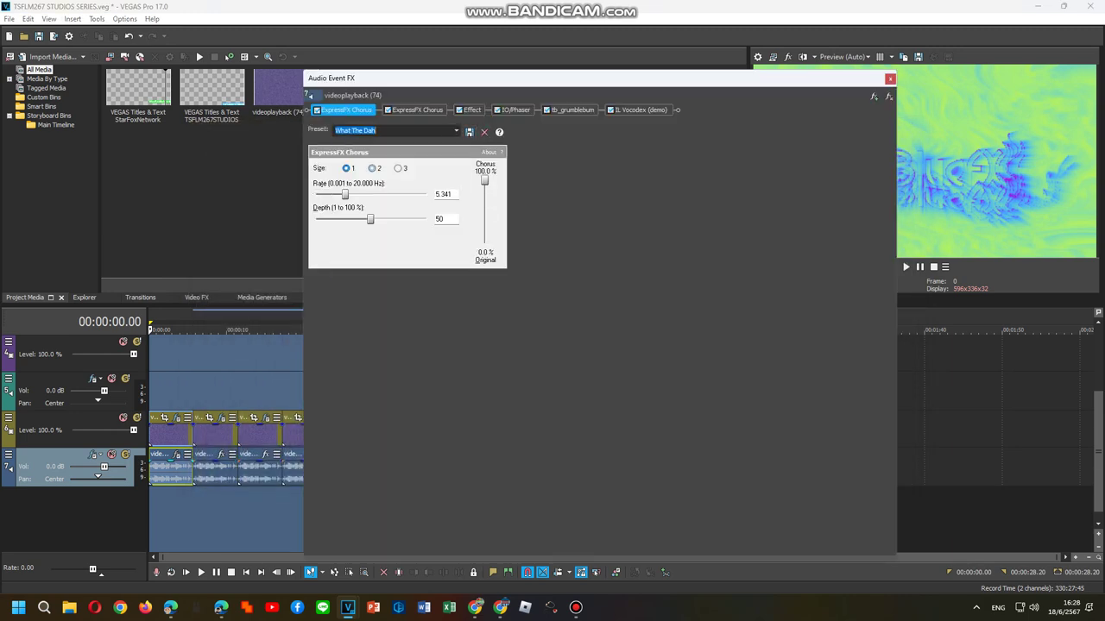
left_click(372, 168)
left_click(416, 111)
left_click(457, 131)
left_click(354, 261)
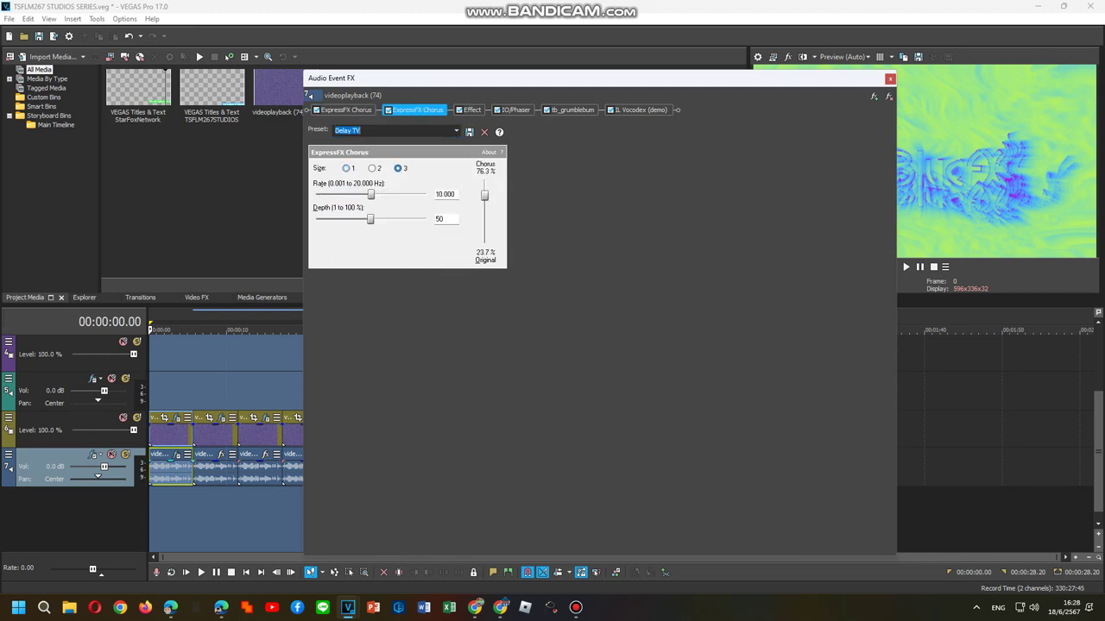
Pick another preset for the Orange Vocoder effect and apply the Sawtooth preset to IO/Phaser.
left_click(471, 109)
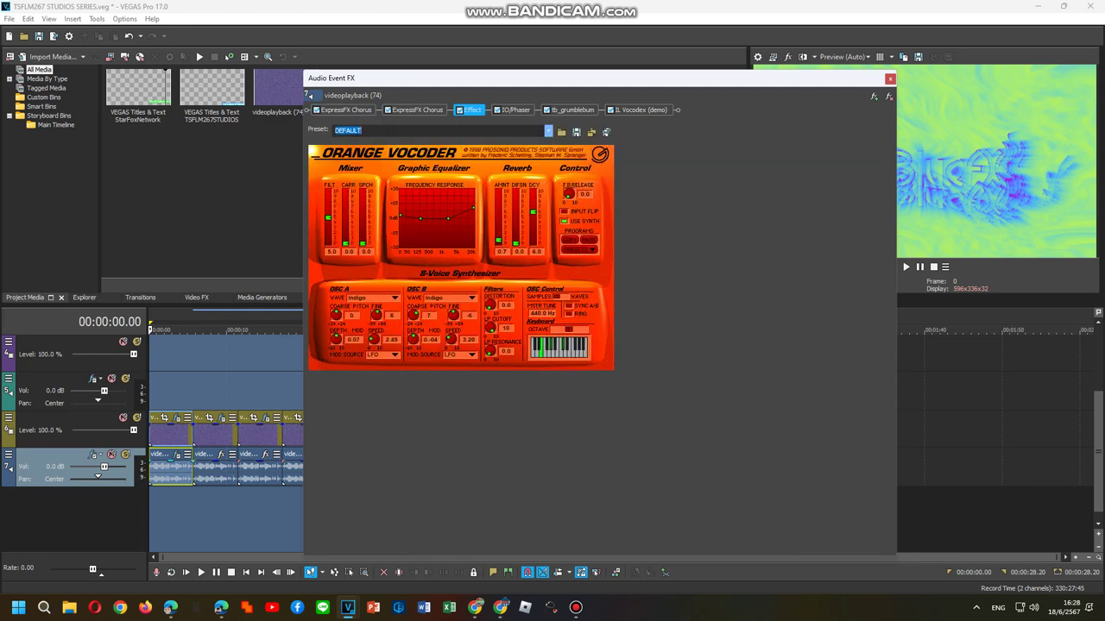
left_click(548, 131)
left_click(362, 293)
left_click(515, 111)
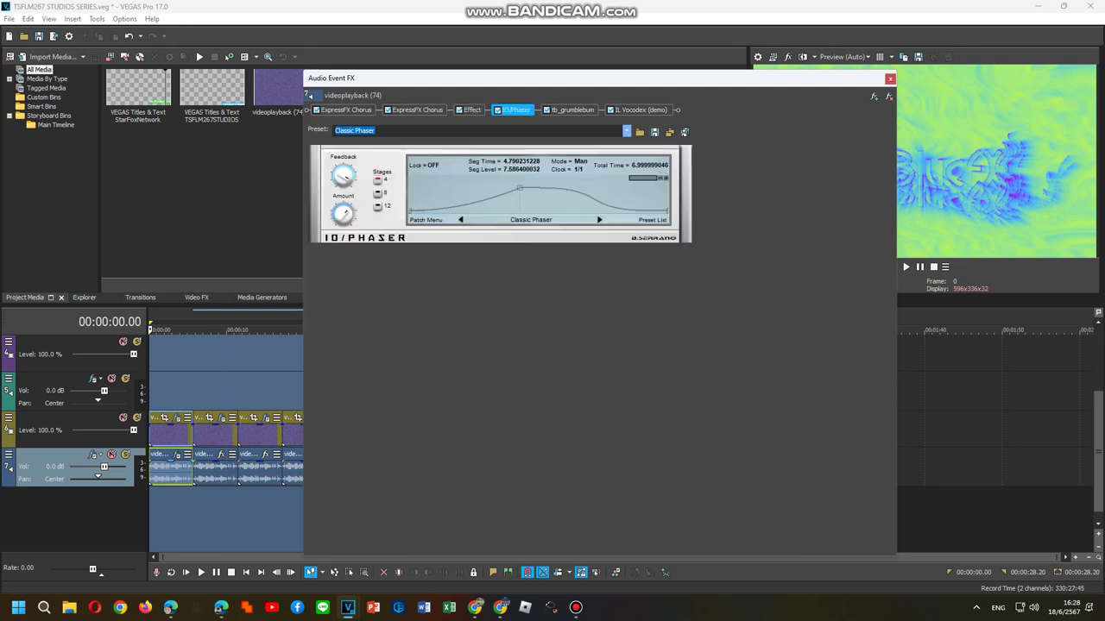
left_click(626, 131)
left_click(347, 156)
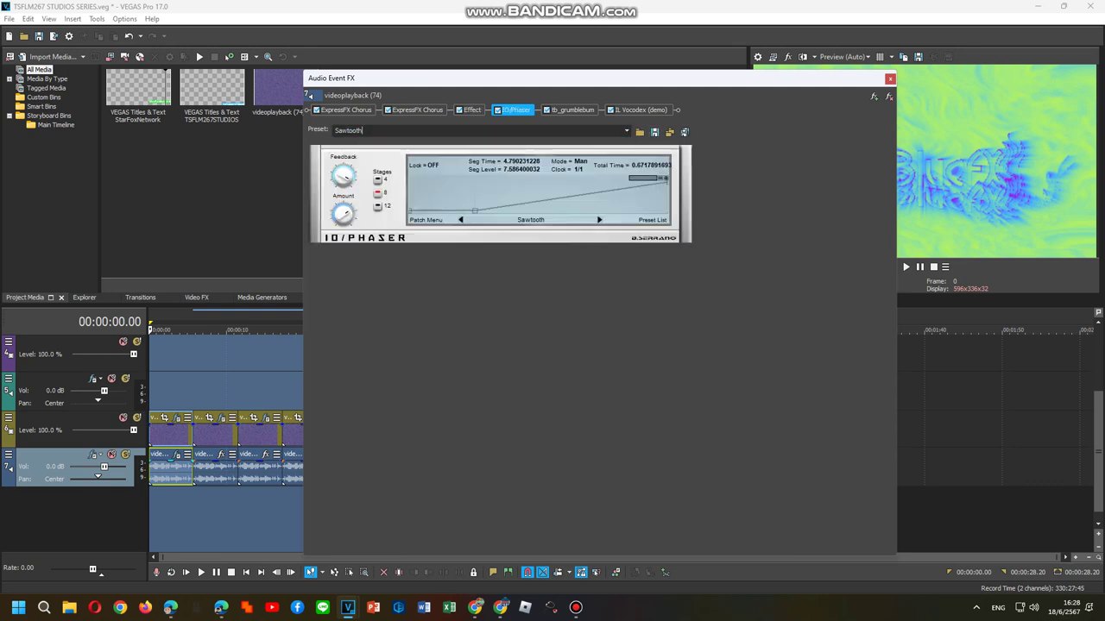
Load the Elderly preset in IL Vocodex, raise the modulator band width multiplier to maximum and choose the Power carrier.
left_click(572, 110)
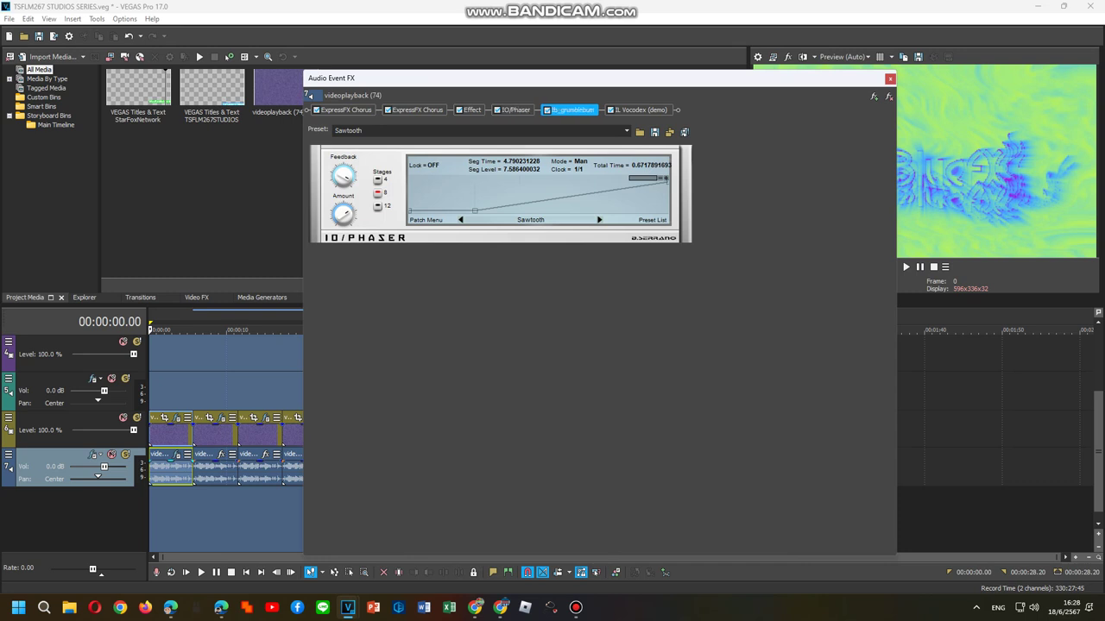
left_click(641, 110)
left_click(596, 153)
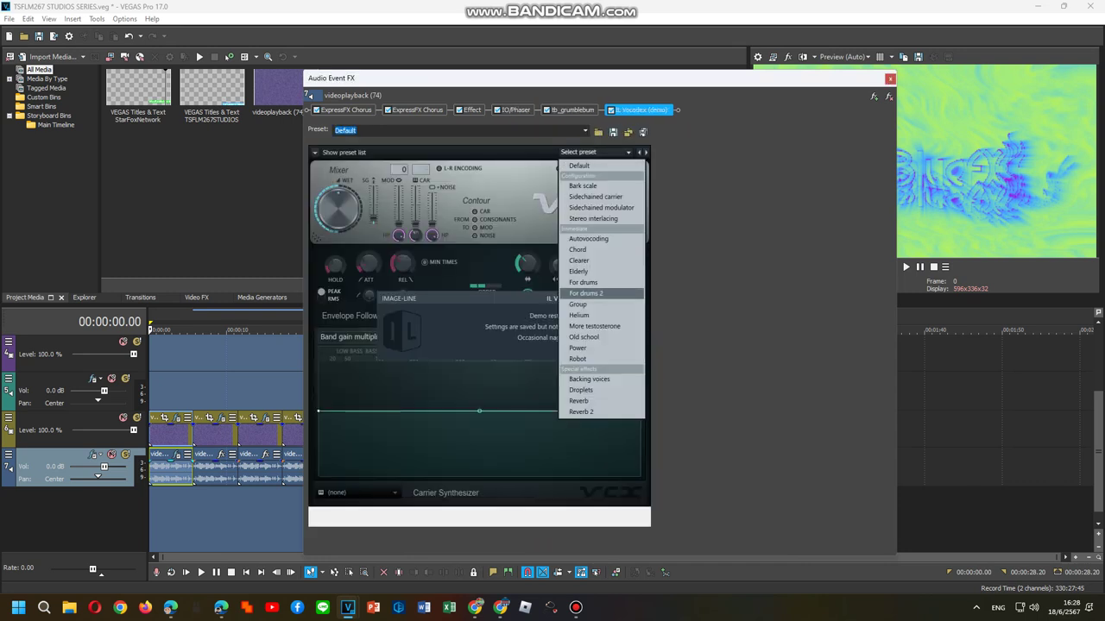
left_click(578, 271)
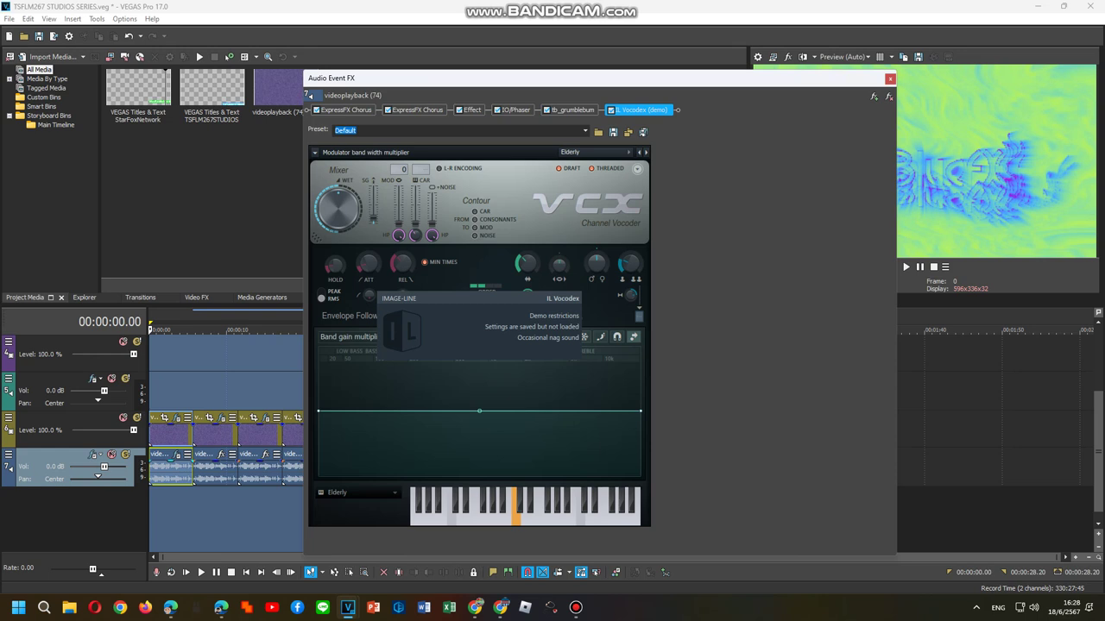
left_click_drag(526, 263, 526, 220)
left_click(361, 493)
left_click(487, 516)
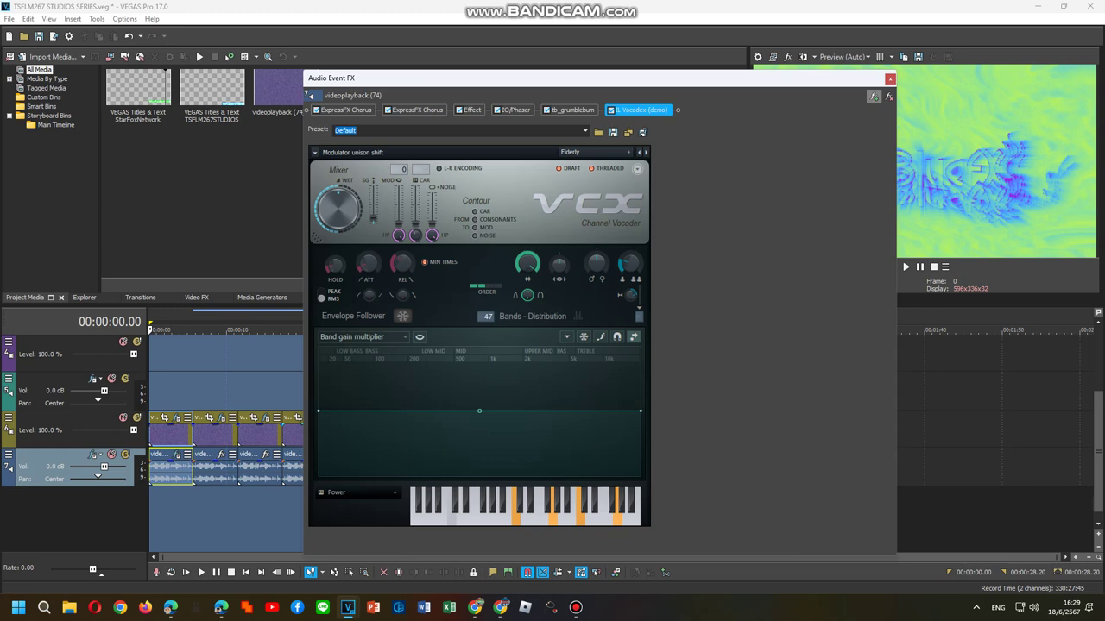
Save the effect chain as a plug-in package named 2024up V1 in FX Packages and close the effects window.
left_click(873, 96)
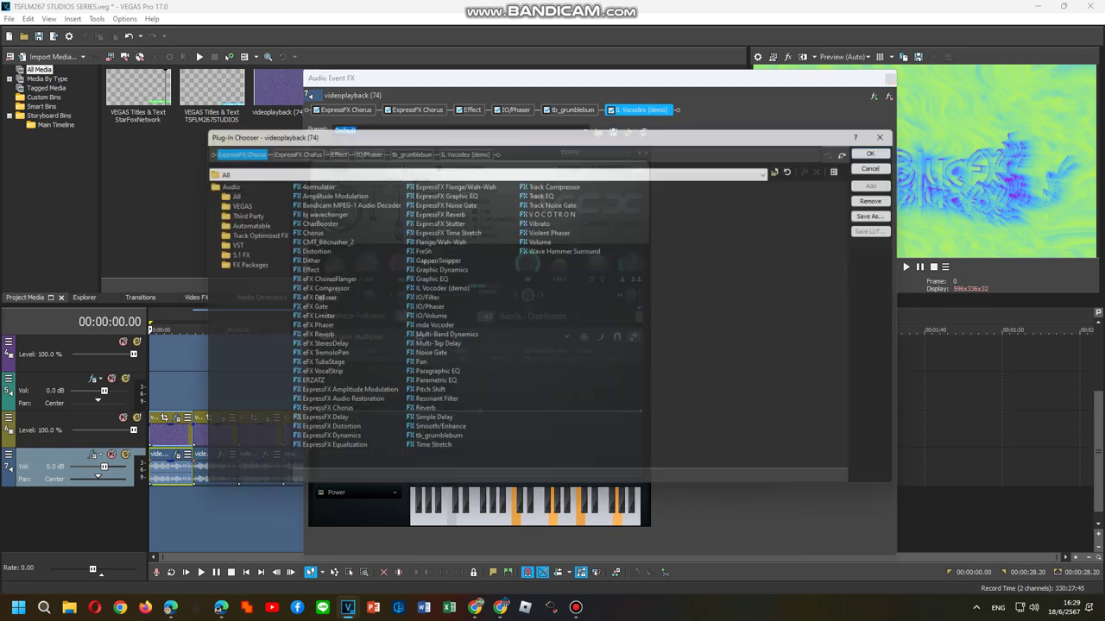
left_click(234, 263)
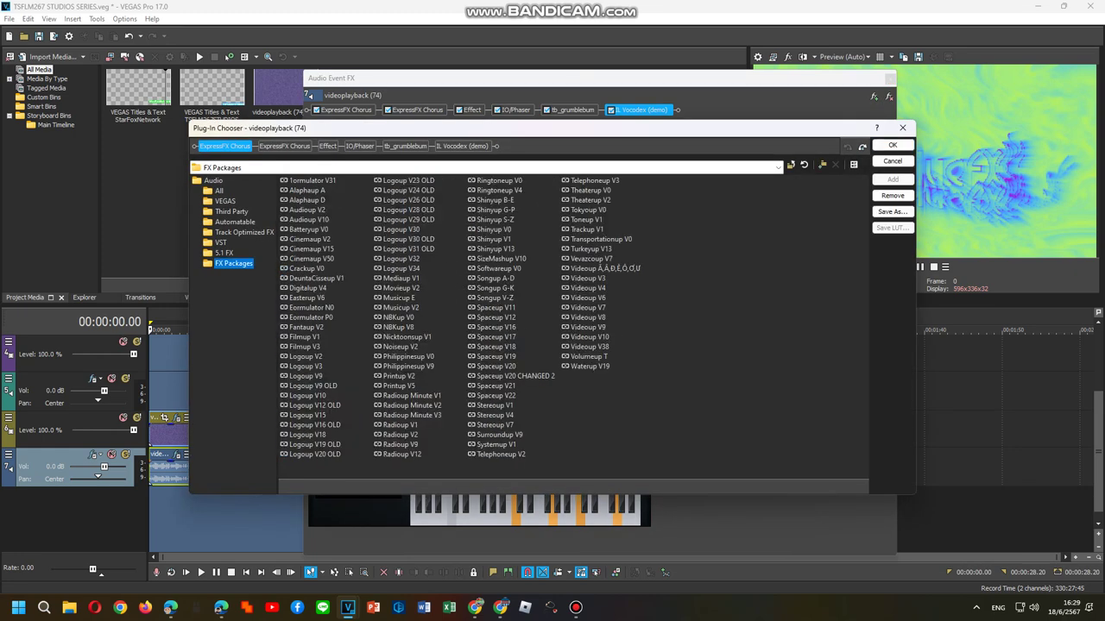
left_click(891, 212)
type("024up V1")
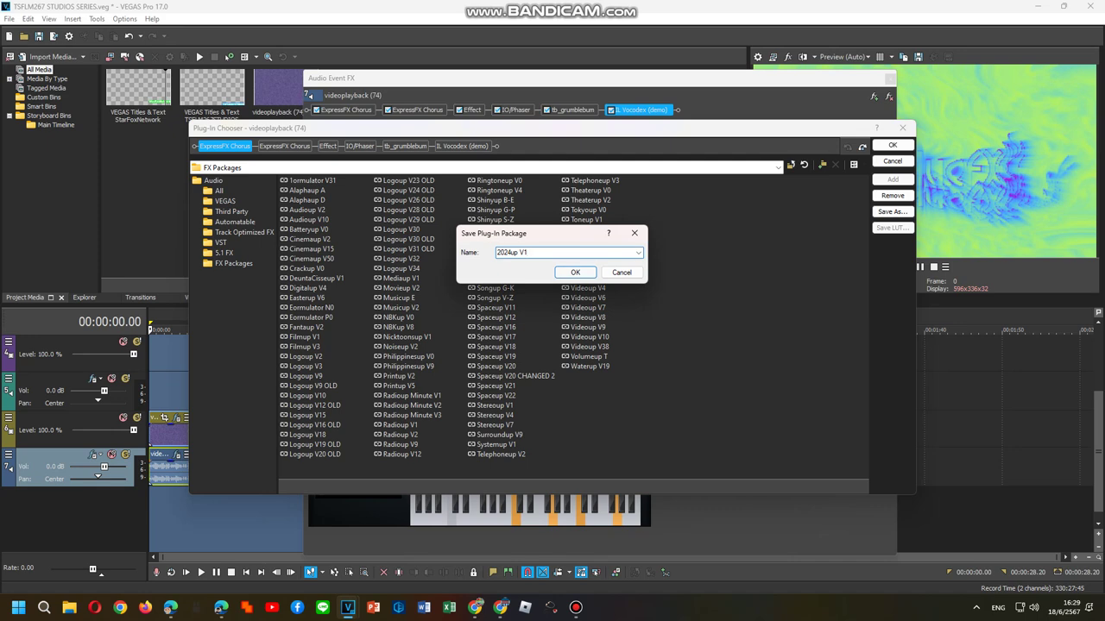
key("Return")
left_click(892, 145)
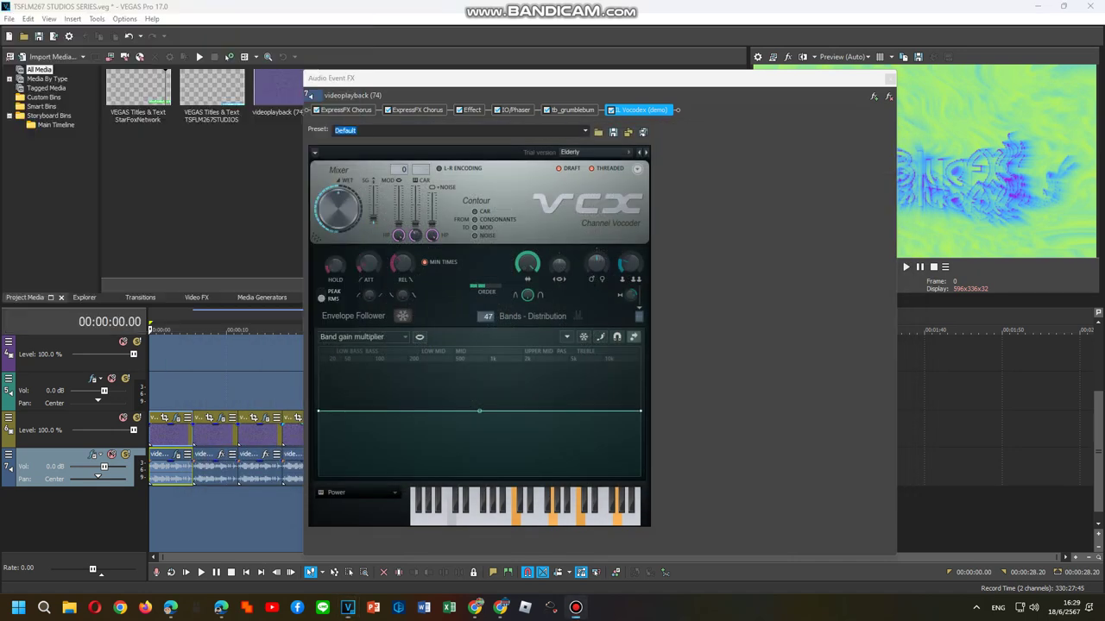
left_click(890, 79)
Add three ExpressFX Chorus plug-ins, IL Vocodex (demo) and tb_grumblebum to the second audio event's effect chain.
right_click(219, 471)
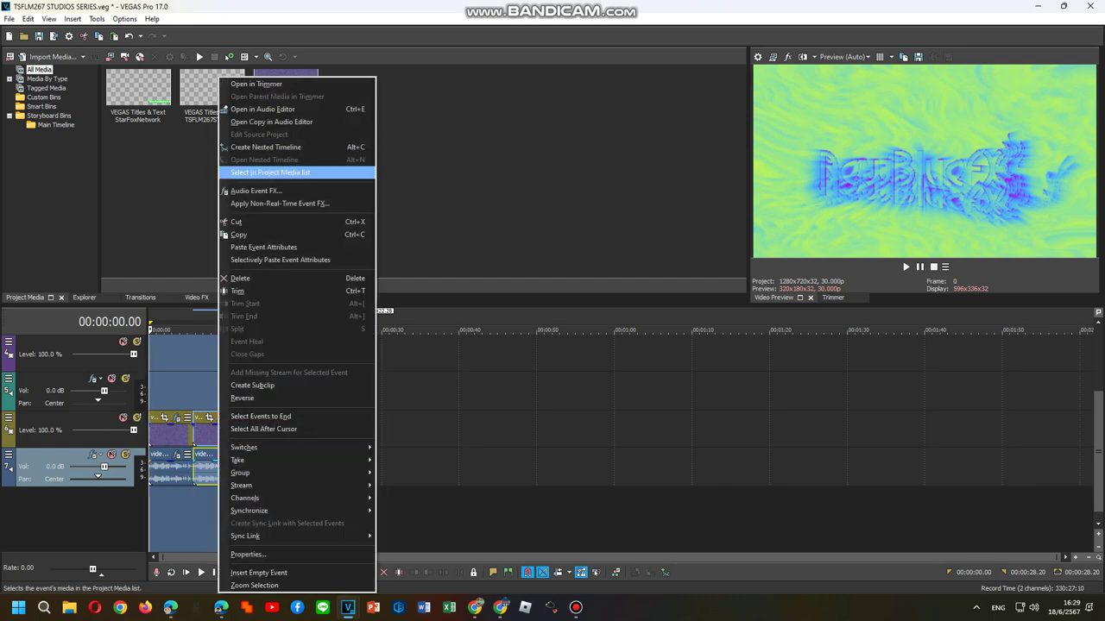
left_click(259, 191)
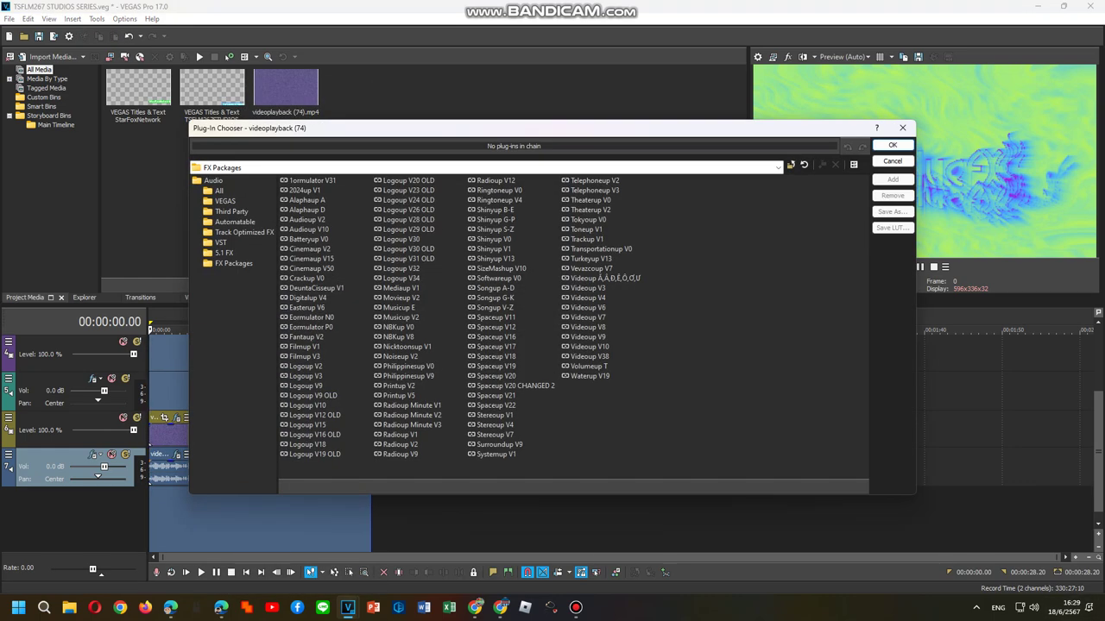
left_click(219, 191)
left_click(316, 415)
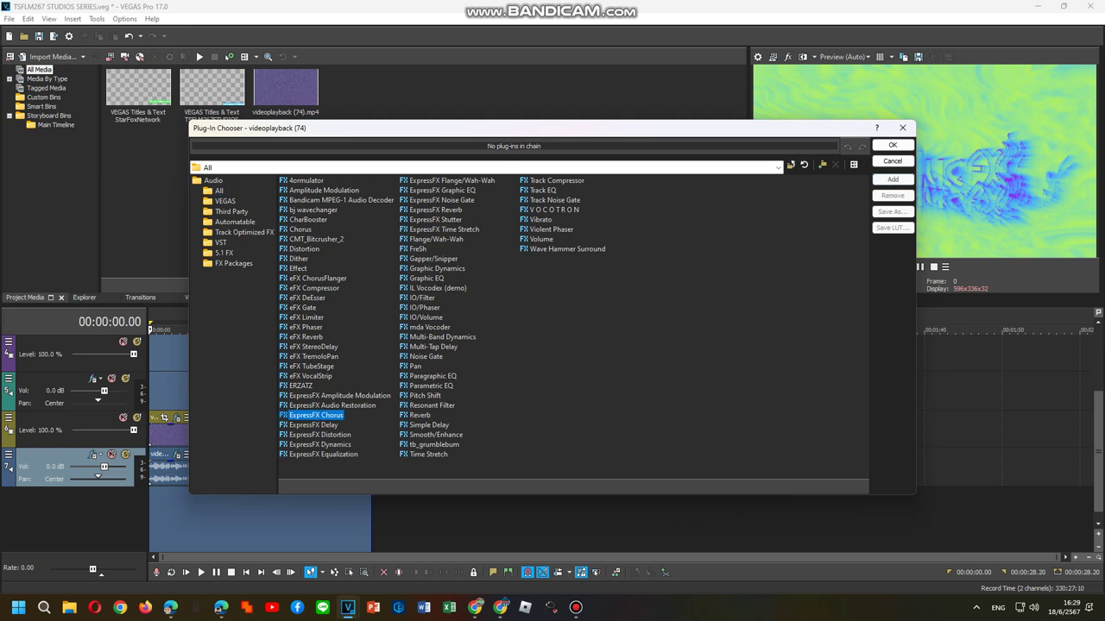
left_click(893, 180)
left_click(893, 179)
left_click(892, 179)
double_click(438, 289)
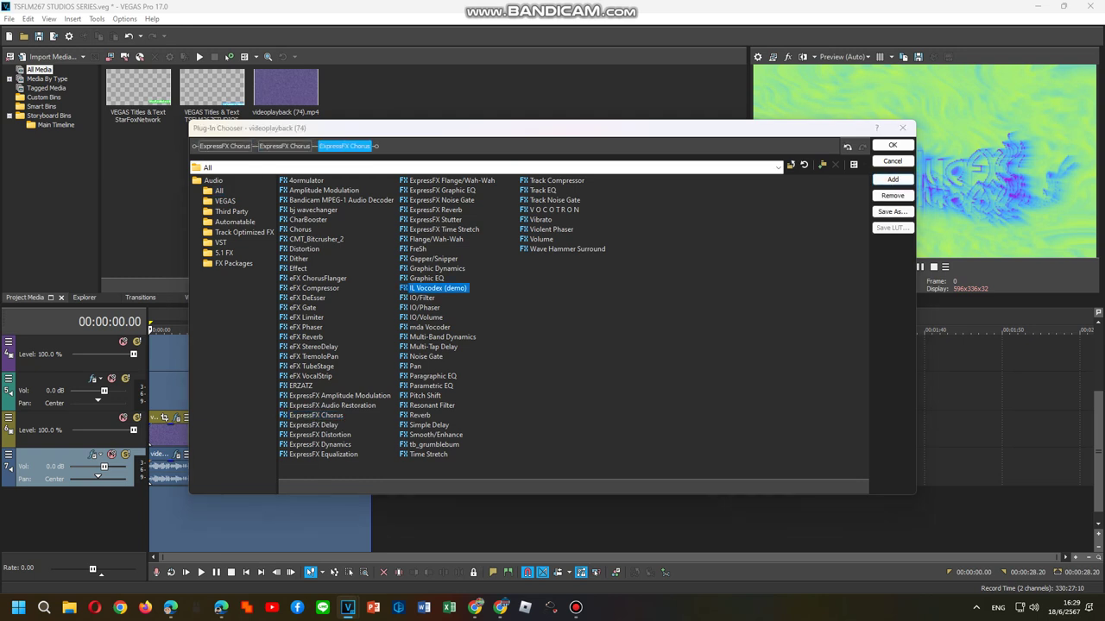
double_click(434, 445)
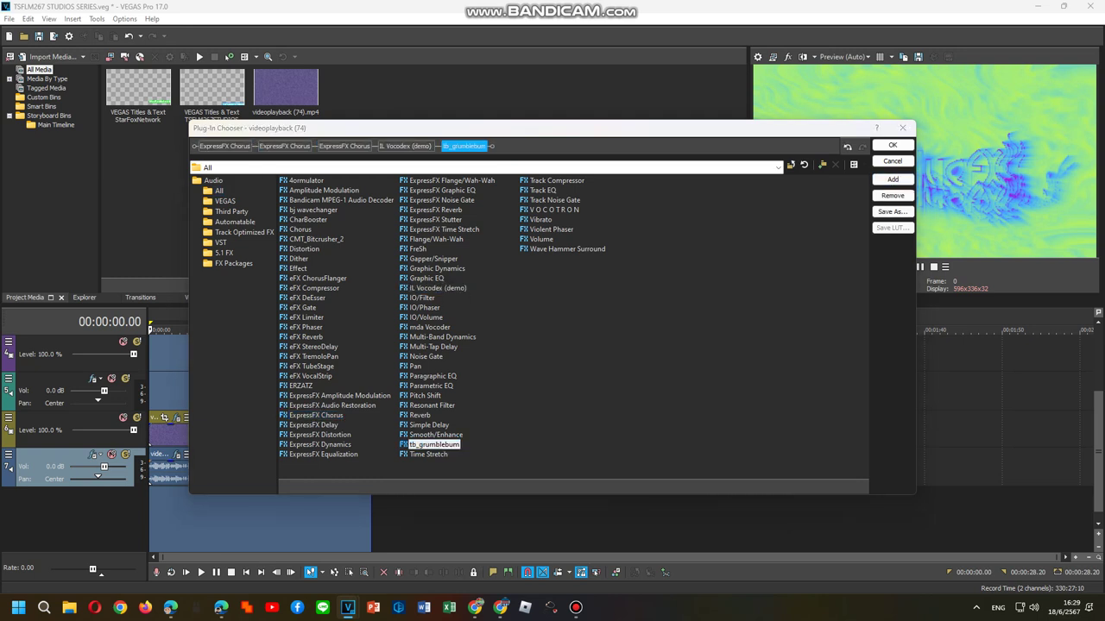
Move tb_grumblebum ahead of IL Vocodex in the chain and accept the plug-in selection.
left_click_drag(461, 146, 401, 146)
left_click(226, 146)
left_click(892, 145)
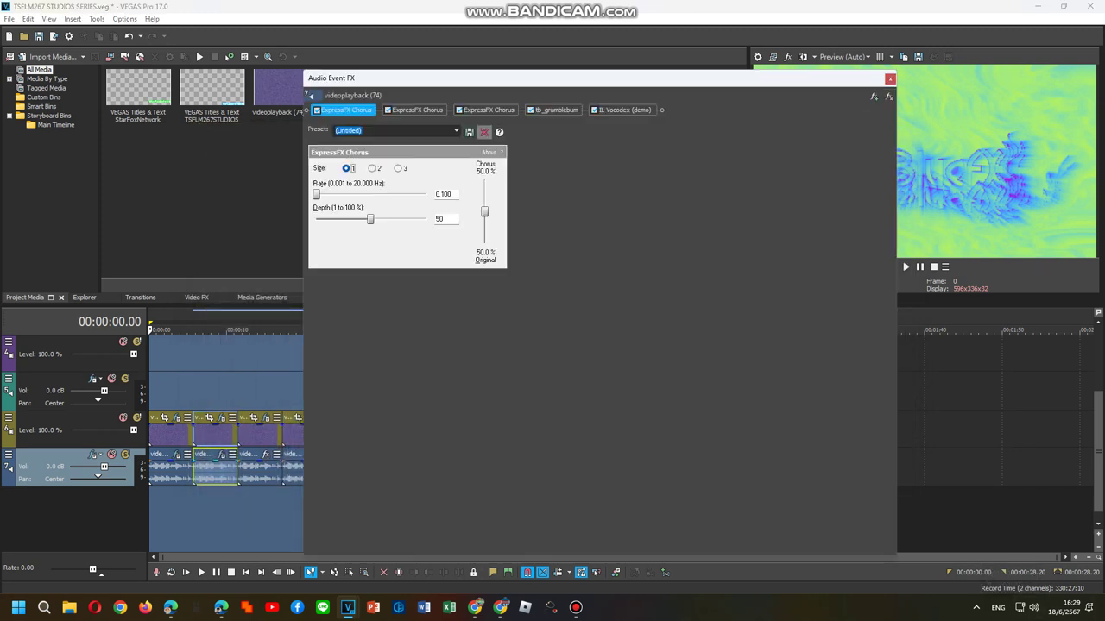
Apply the [Sys] Wacky 3 preset to the first ExpressFX Chorus and the What Teh X preset to the second.
left_click(456, 132)
left_click(380, 221)
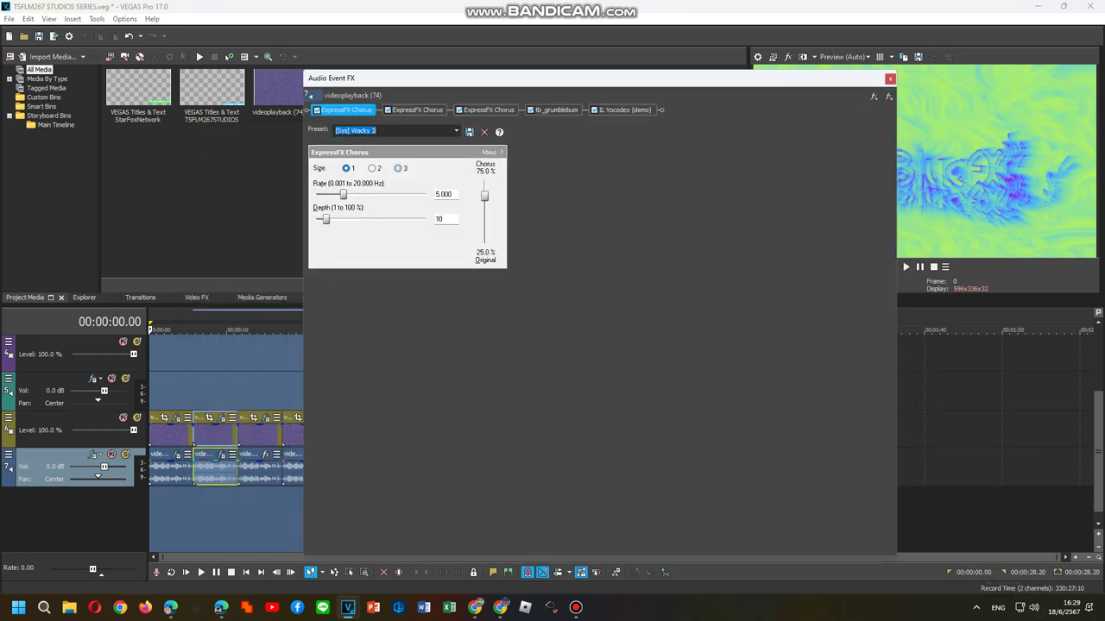
left_click(416, 111)
left_click(457, 131)
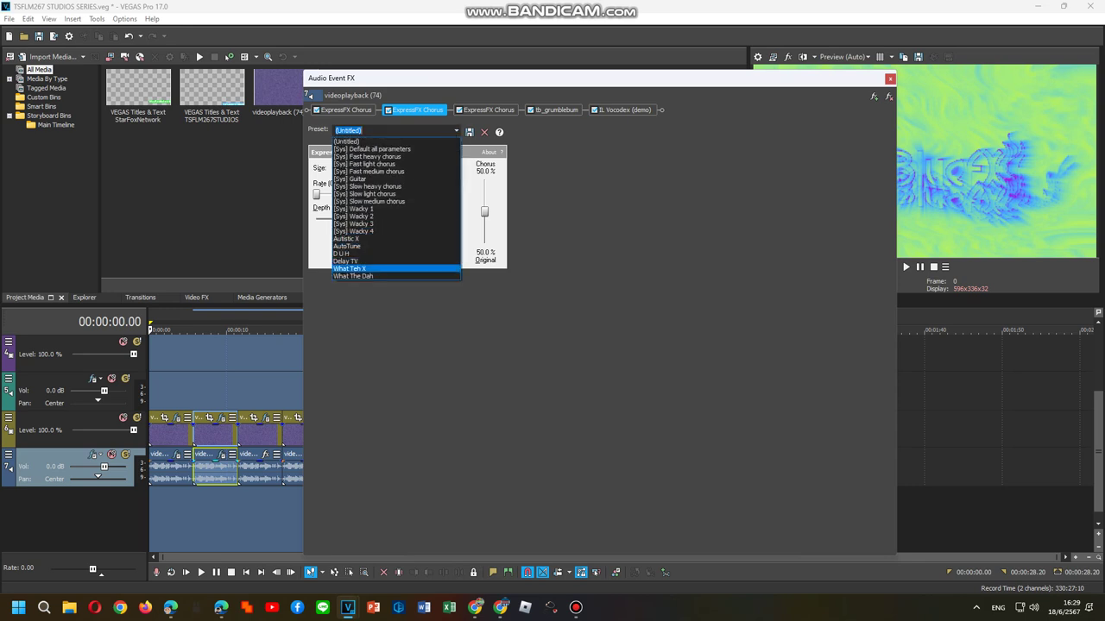
left_click(380, 267)
Apply the Autistic X preset with size 3 to the third ExpressFX Chorus.
left_click(488, 110)
left_click(456, 131)
left_click(380, 233)
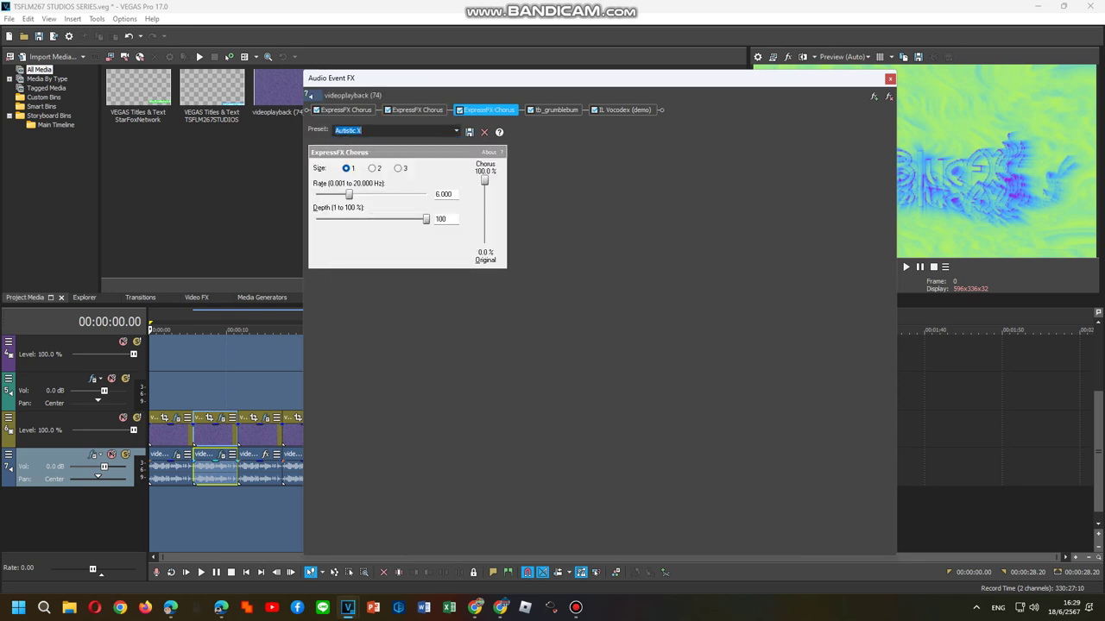
Load the For drums 2 preset in IL Vocodex, raise the modulator band width multiplier to maximum and choose the Saw carrier.
left_click(555, 111)
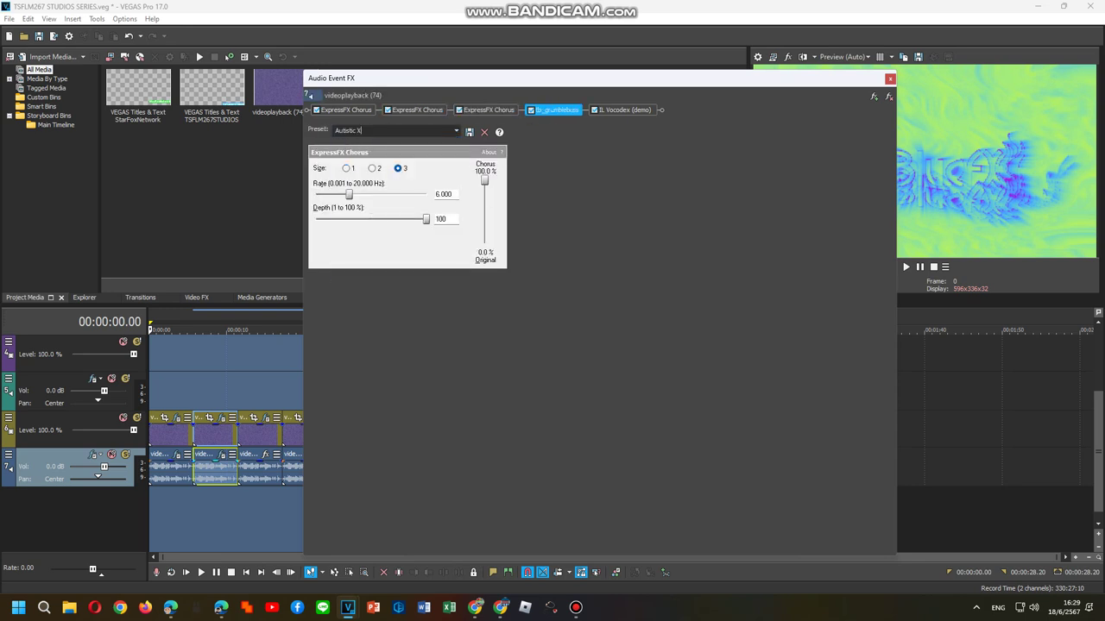
left_click(624, 110)
left_click(595, 152)
left_click(593, 294)
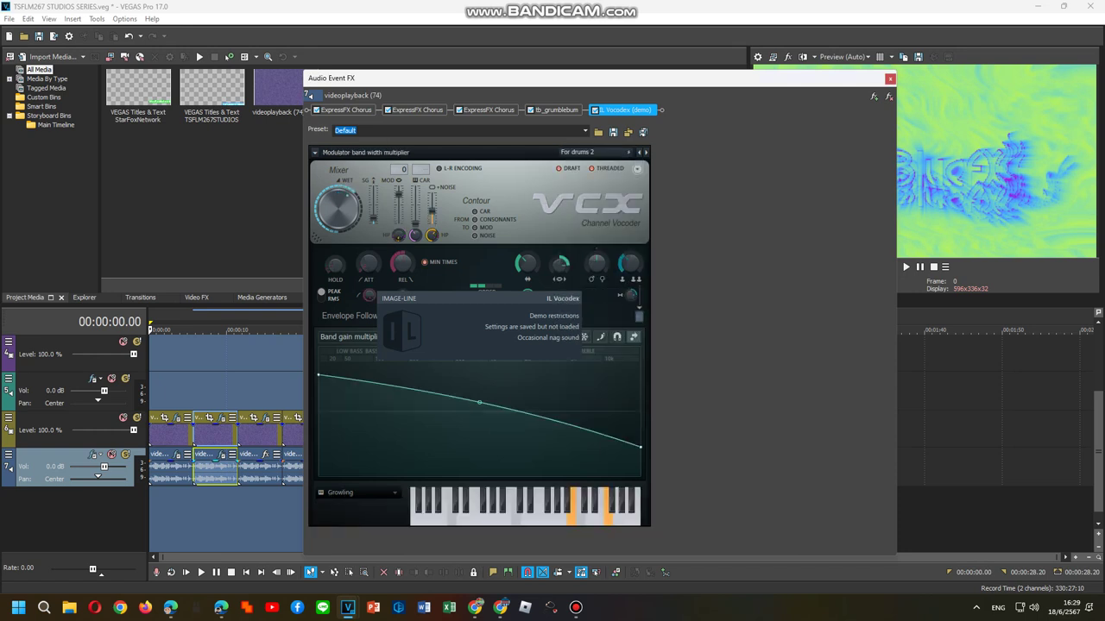
left_click(358, 493)
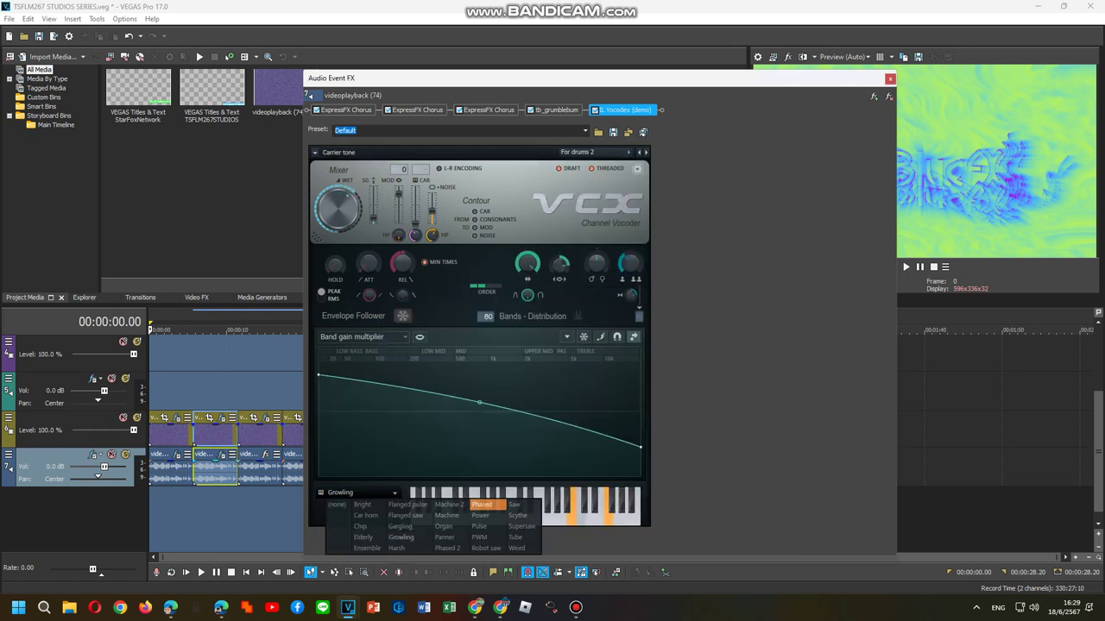
left_click(505, 504)
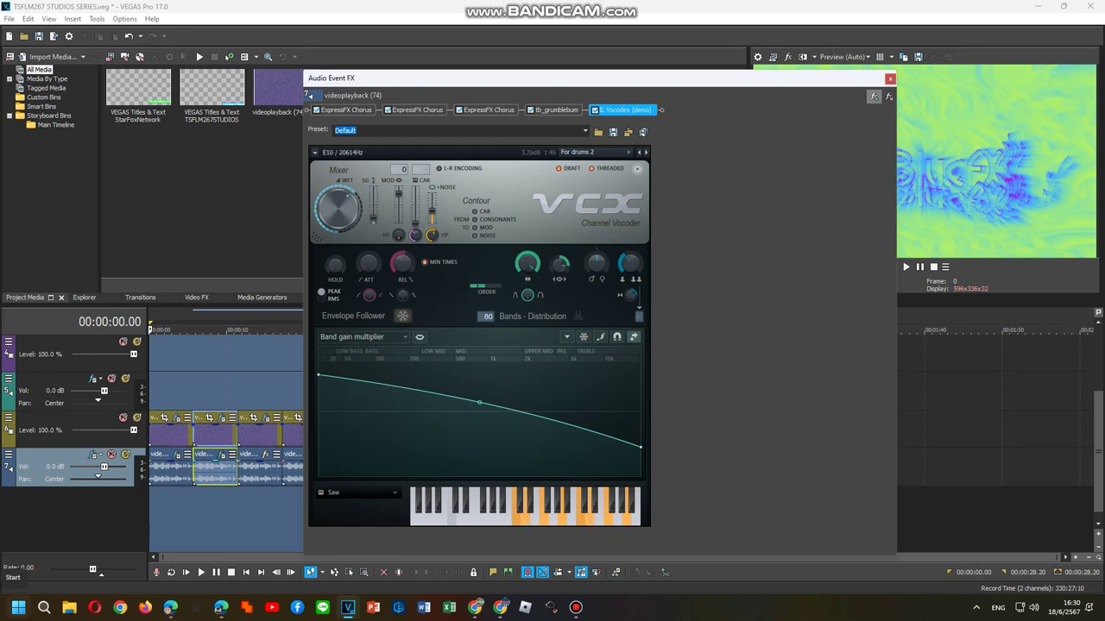
Save the second event's effect chain as a plug-in package named 2024up V2 and close the effects window.
left_click(875, 97)
left_click(234, 263)
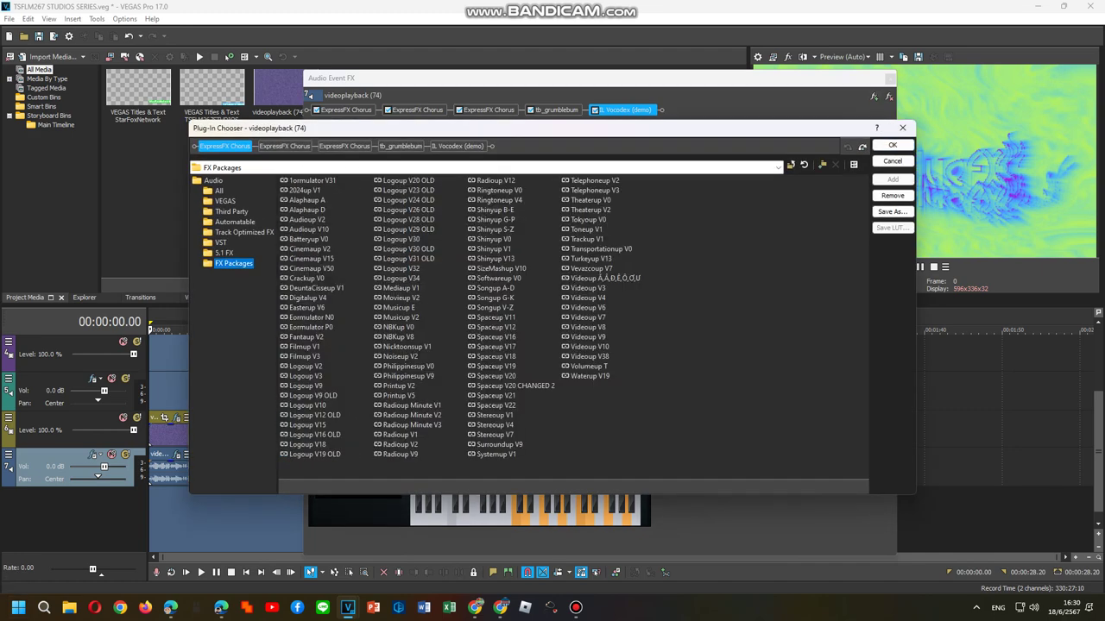
left_click(891, 212)
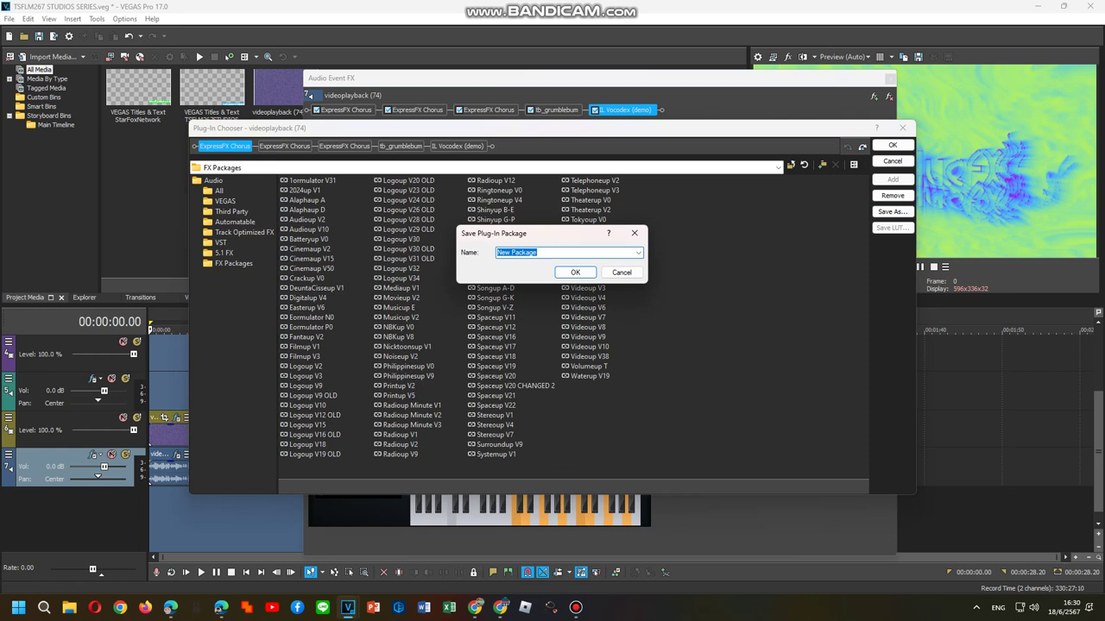
type("2024up V2")
key("Return")
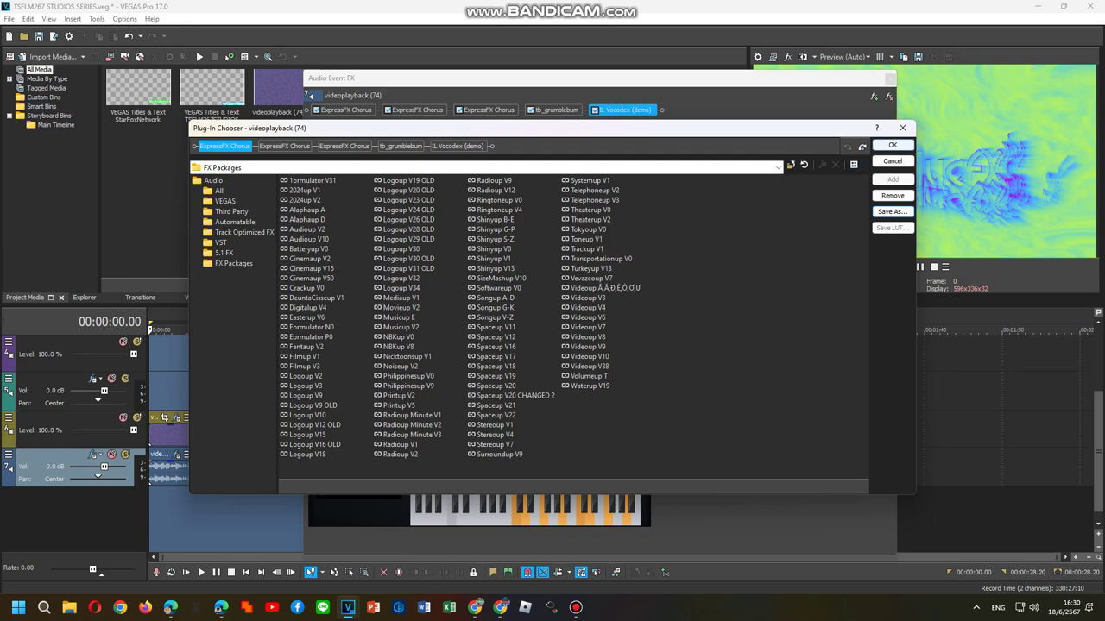
left_click(893, 145)
left_click(575, 608)
left_click(576, 608)
left_click(889, 78)
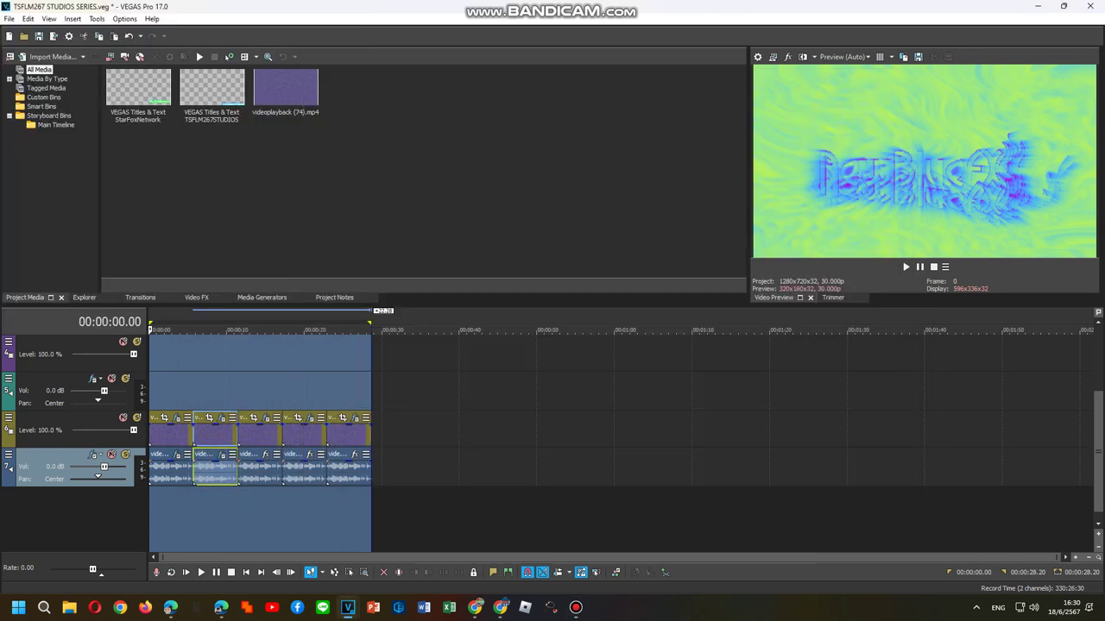
Add the Transportationup V0 effect package to the third audio event.
right_click(261, 471)
left_click(300, 191)
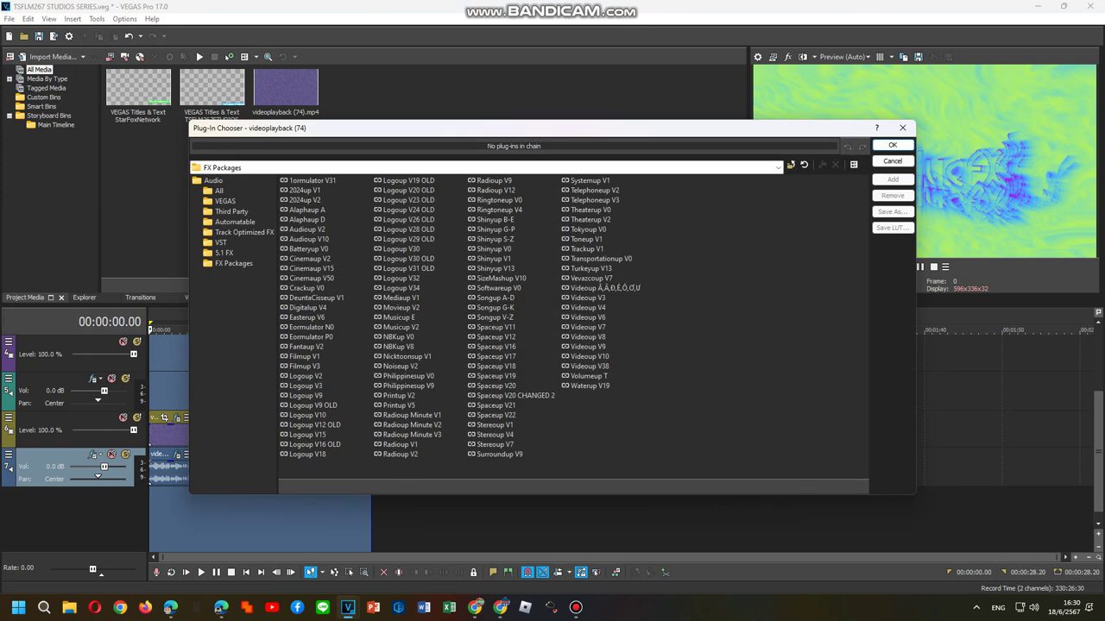
double_click(600, 259)
left_click(893, 145)
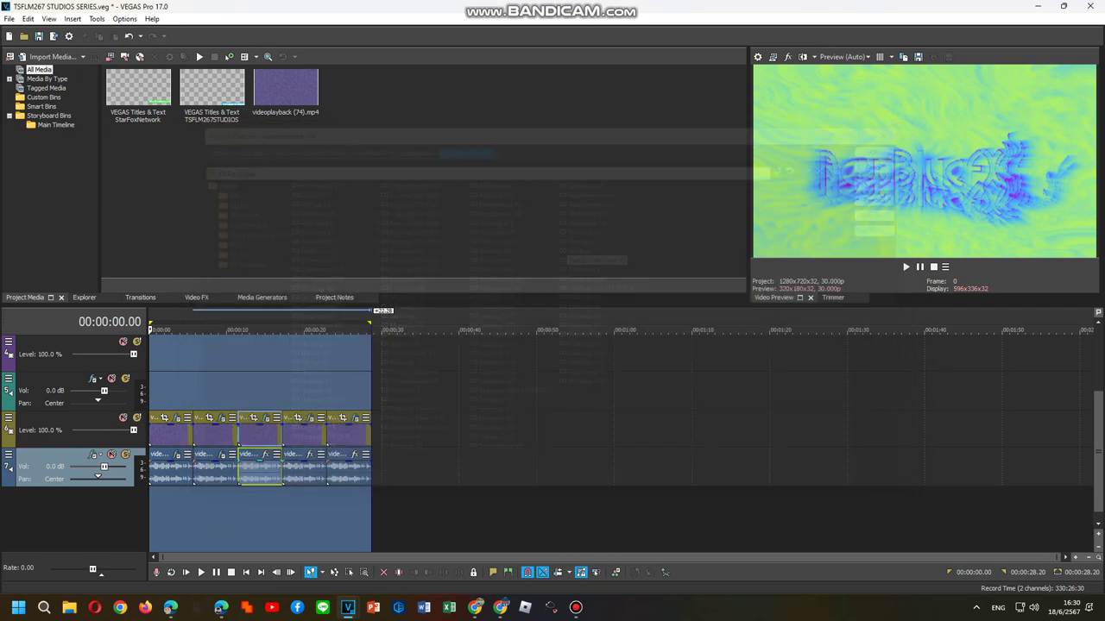
In the third event's IL Vocodex, load For drums 2, raise the modulator band width multiplier to maximum and choose the Bright carrier.
left_click(266, 453)
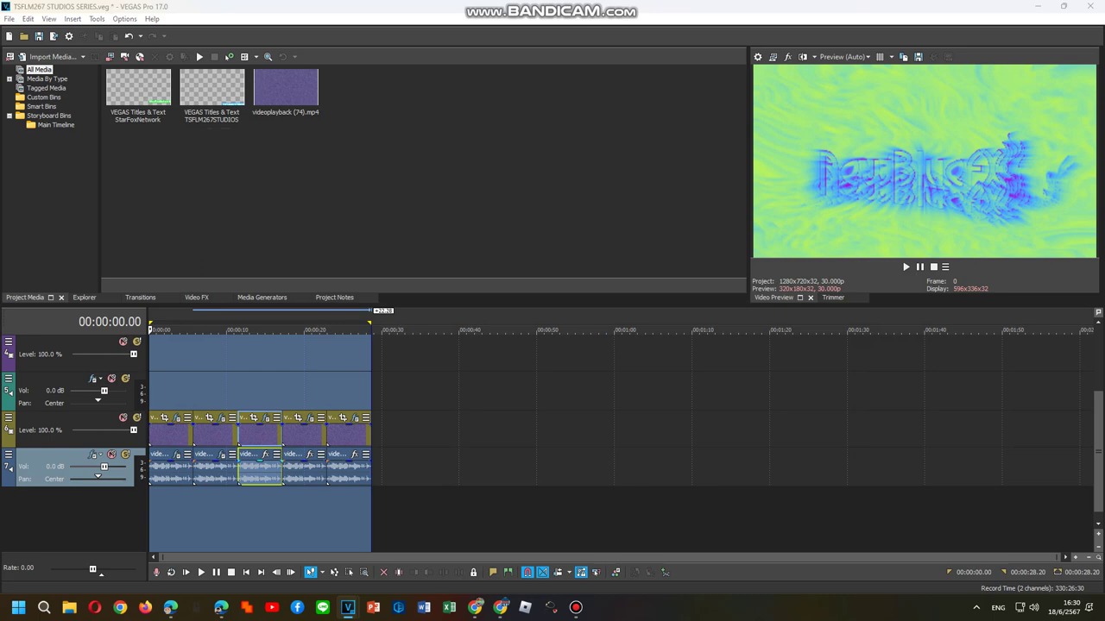
left_click(595, 152)
left_click(596, 294)
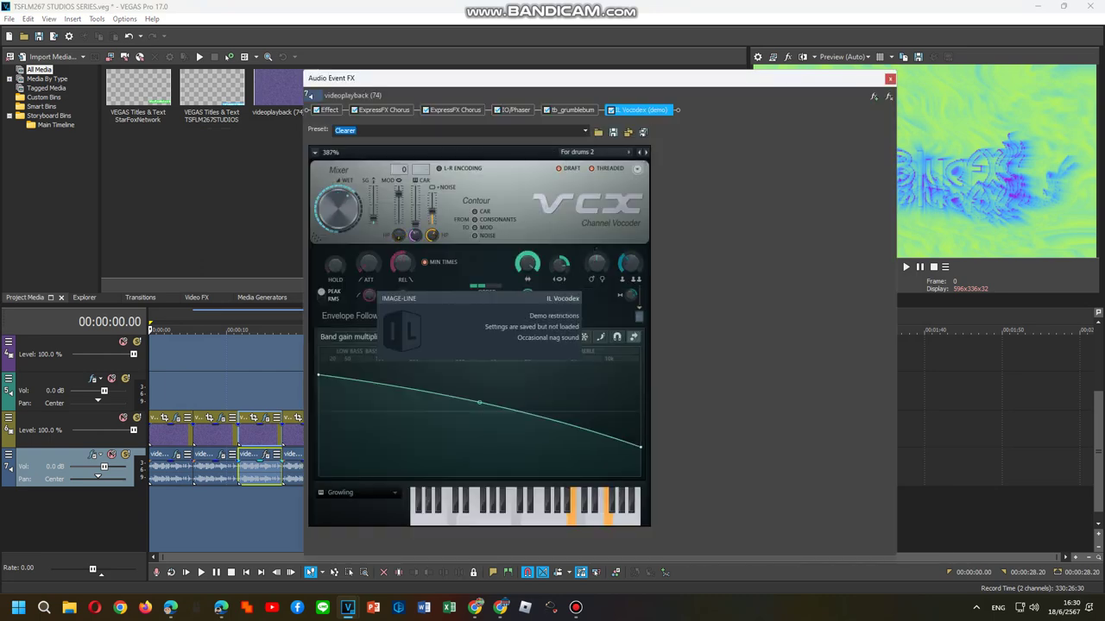
left_click(363, 493)
left_click(369, 504)
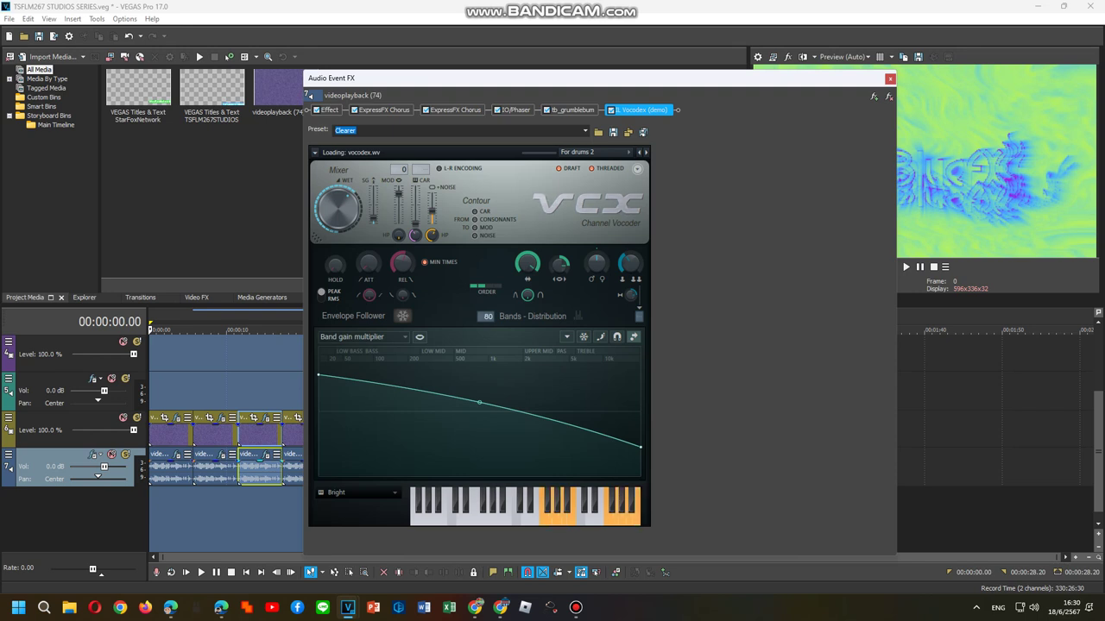
Close the third event's effects window and add the Surroundup V9 effect package to the fourth audio event.
left_click(890, 79)
right_click(304, 472)
left_click(345, 191)
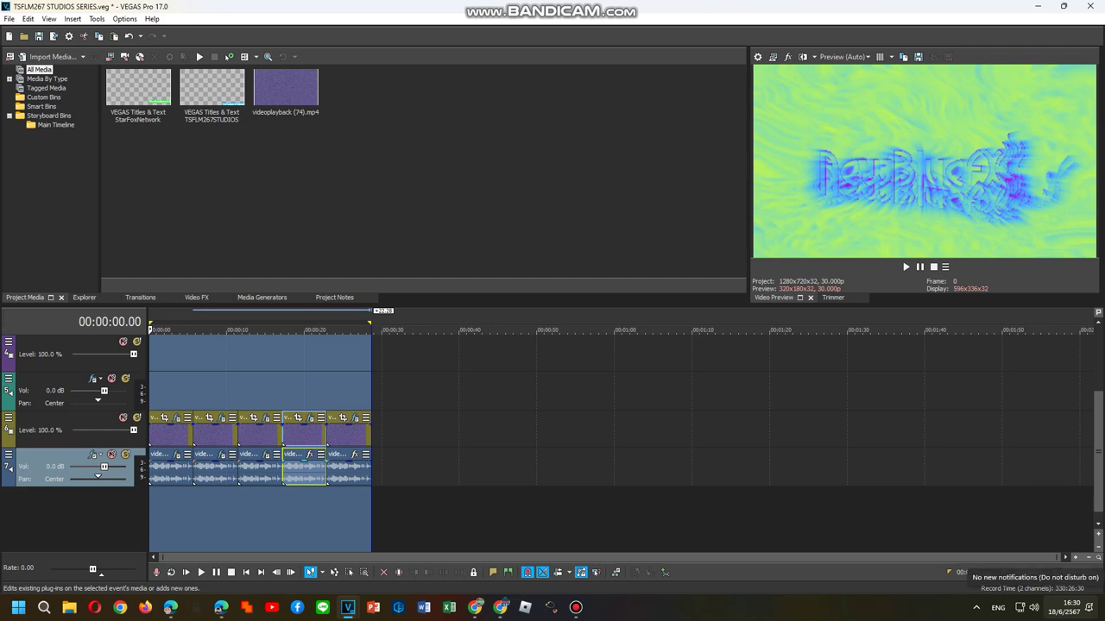
double_click(499, 454)
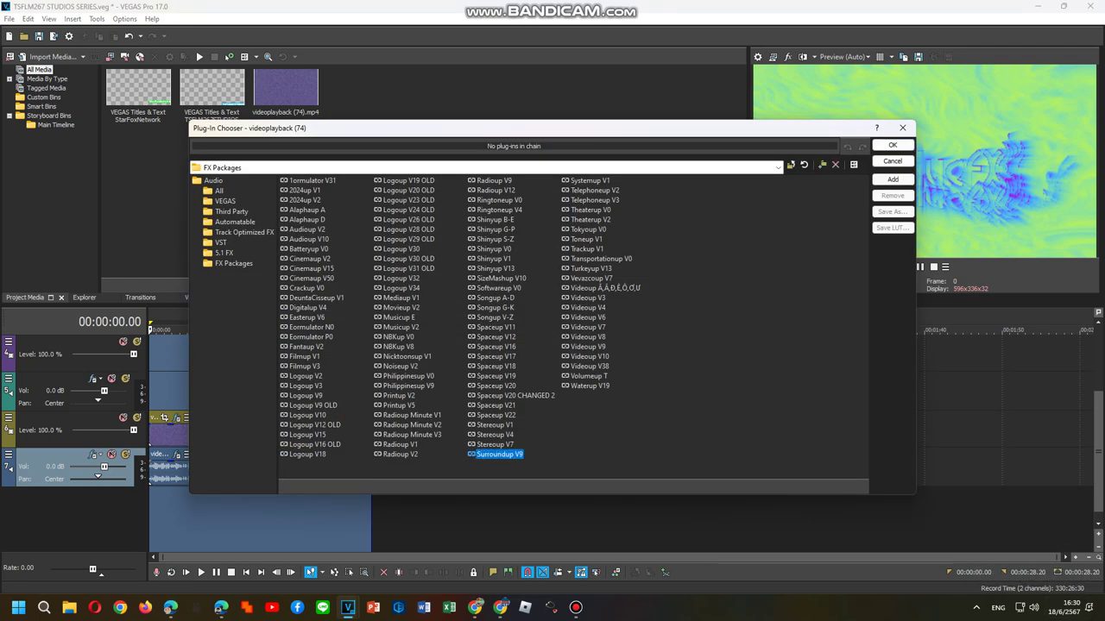
left_click(893, 145)
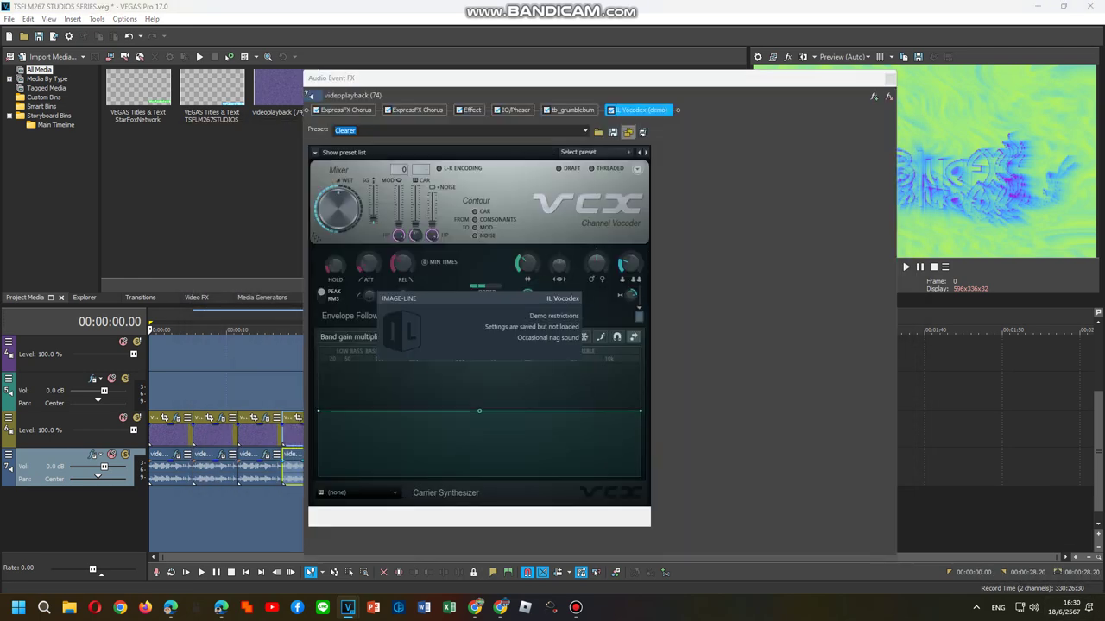
Load the Helium preset with the Machine 2 carrier in the fourth event's IL Vocodex and close the effects window.
left_click(627, 151)
left_click(604, 316)
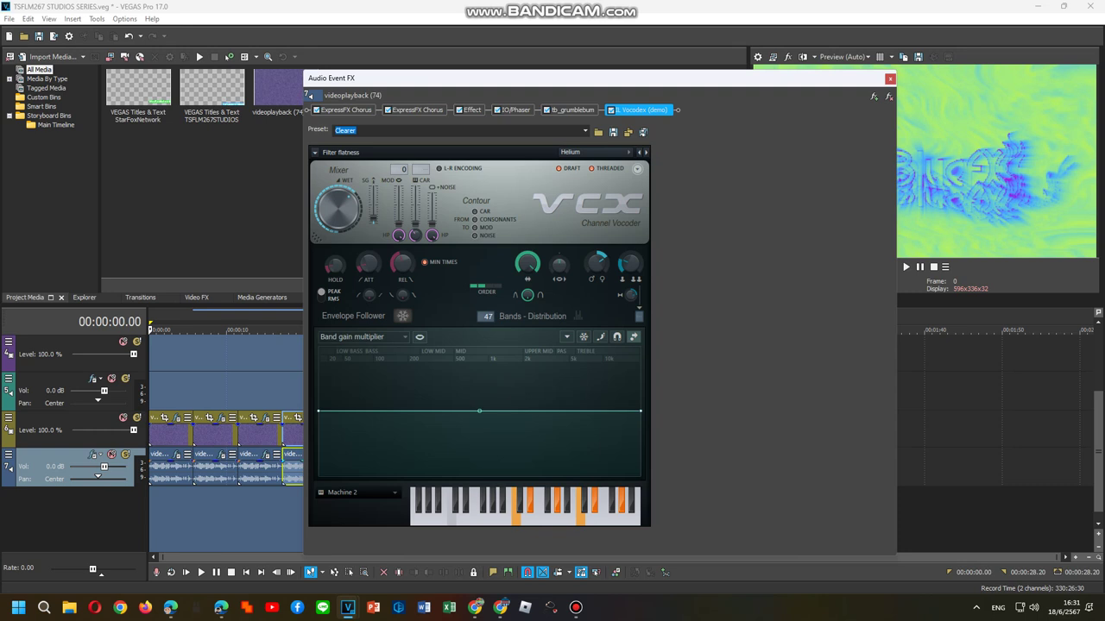
left_click(890, 79)
Add the Theaterup V2 effect package to the fifth audio event.
right_click(335, 471)
left_click(377, 190)
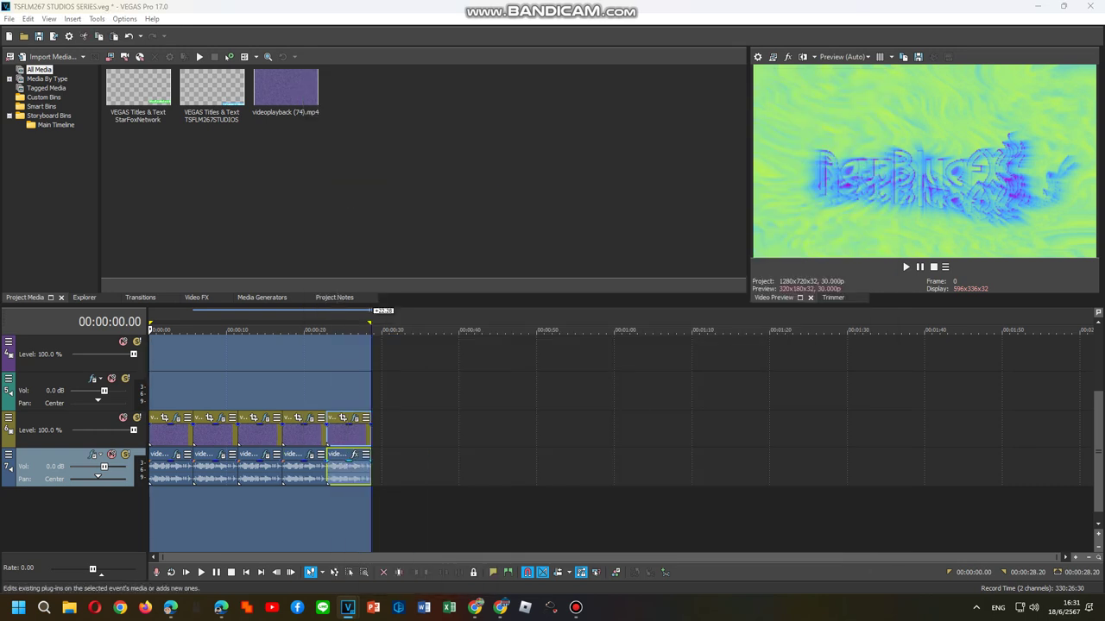
mouse_move(575, 607)
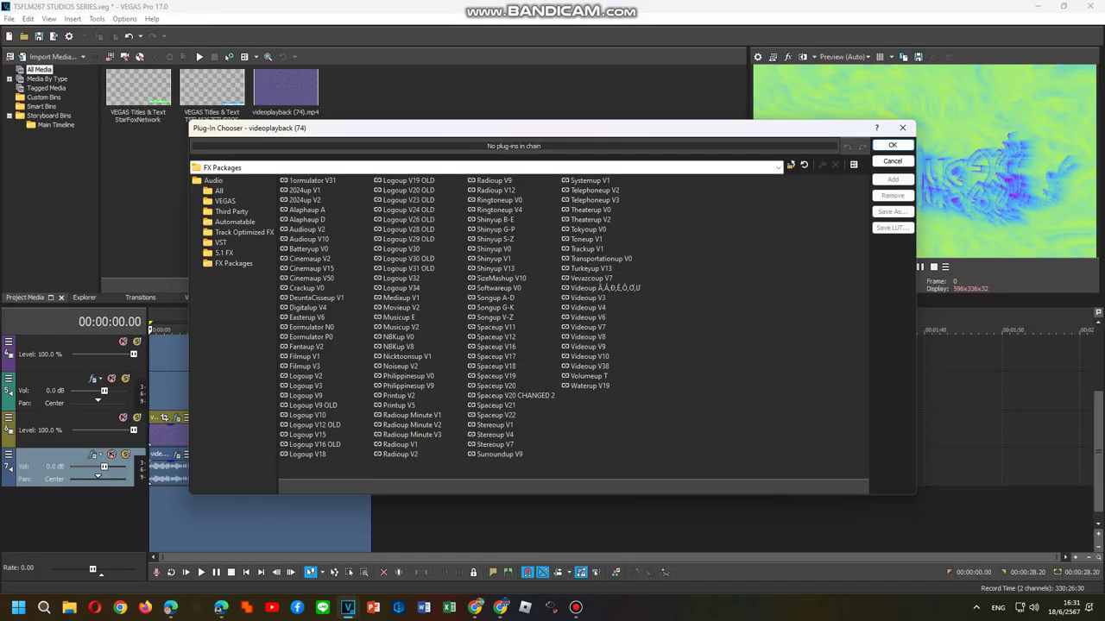
left_click(495, 308)
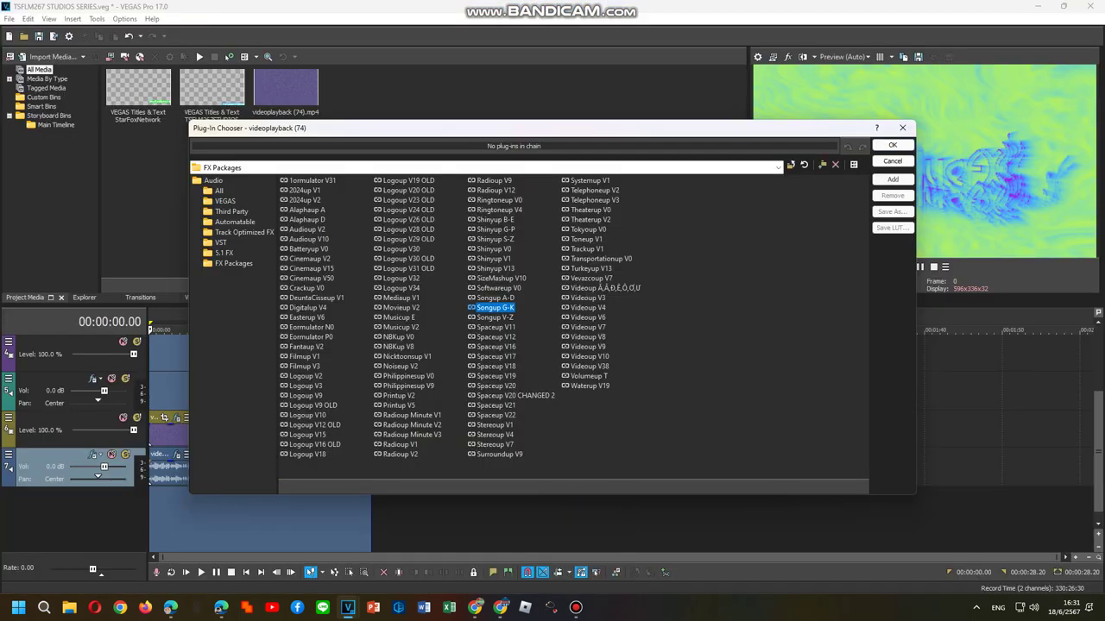
left_click(588, 376)
left_click(589, 367)
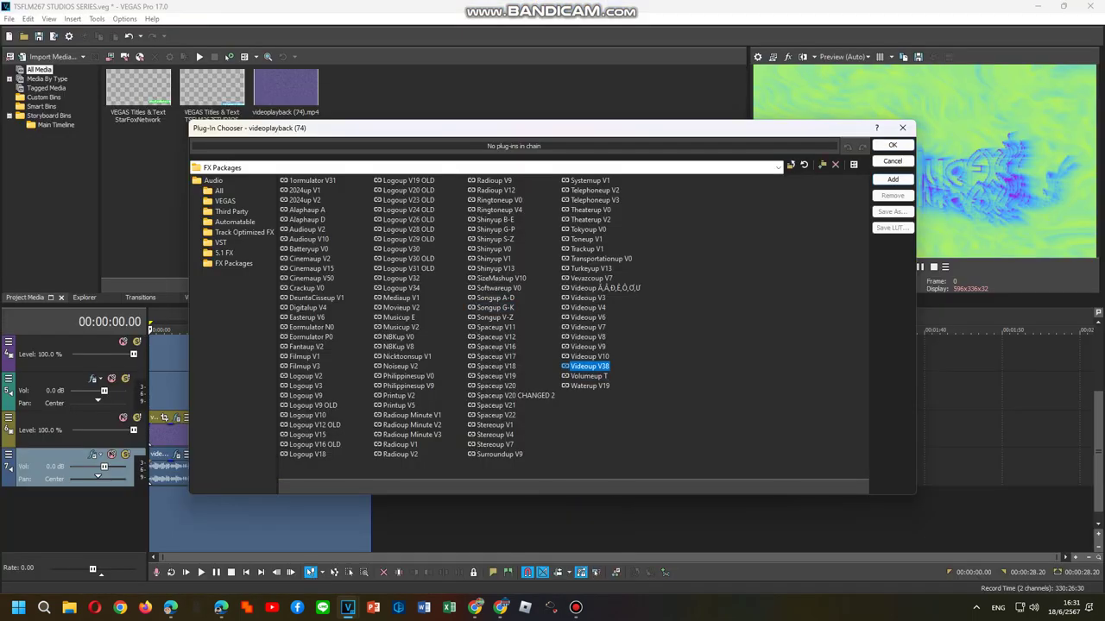
double_click(590, 220)
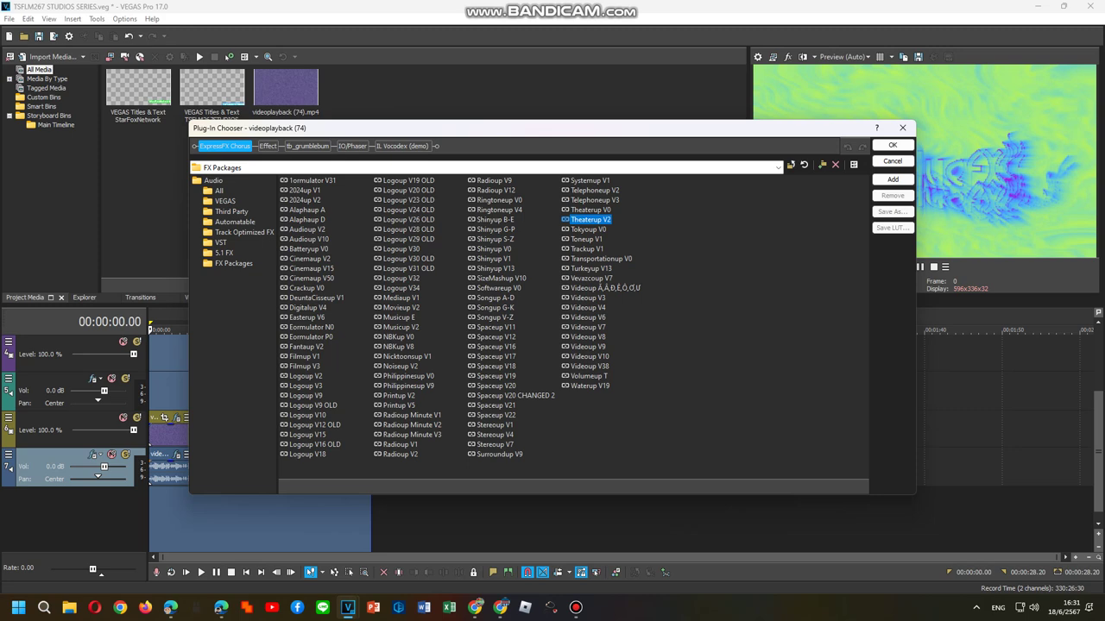
left_click(892, 145)
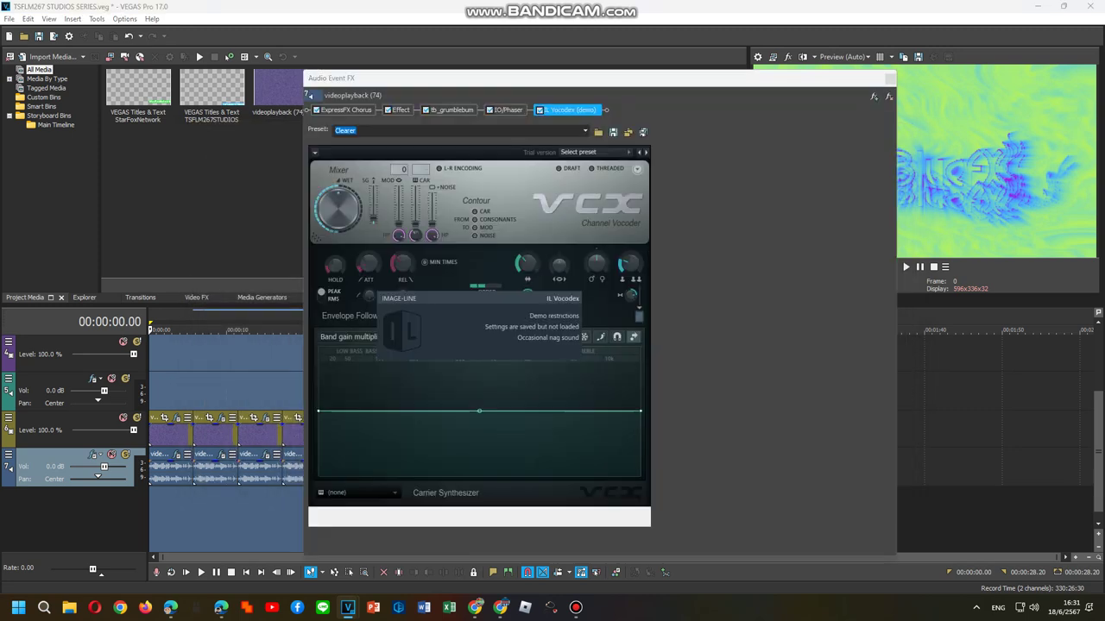
In the fifth event's IL Vocodex, load the Clearer preset, choose the Phased carrier and close the effects window.
left_click(596, 152)
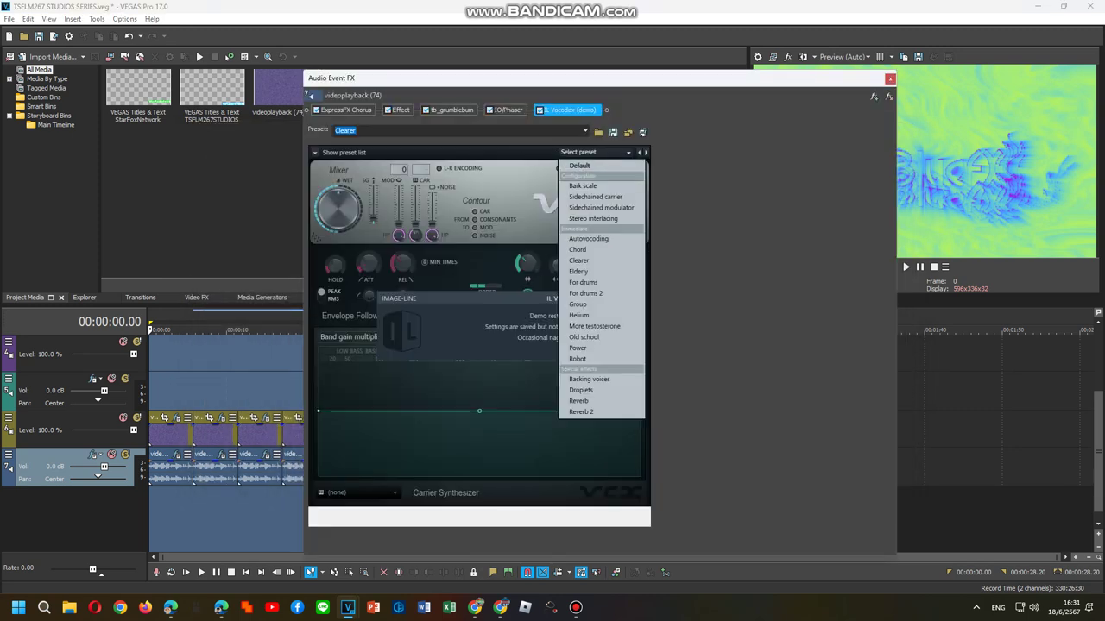
left_click(580, 260)
left_click(363, 493)
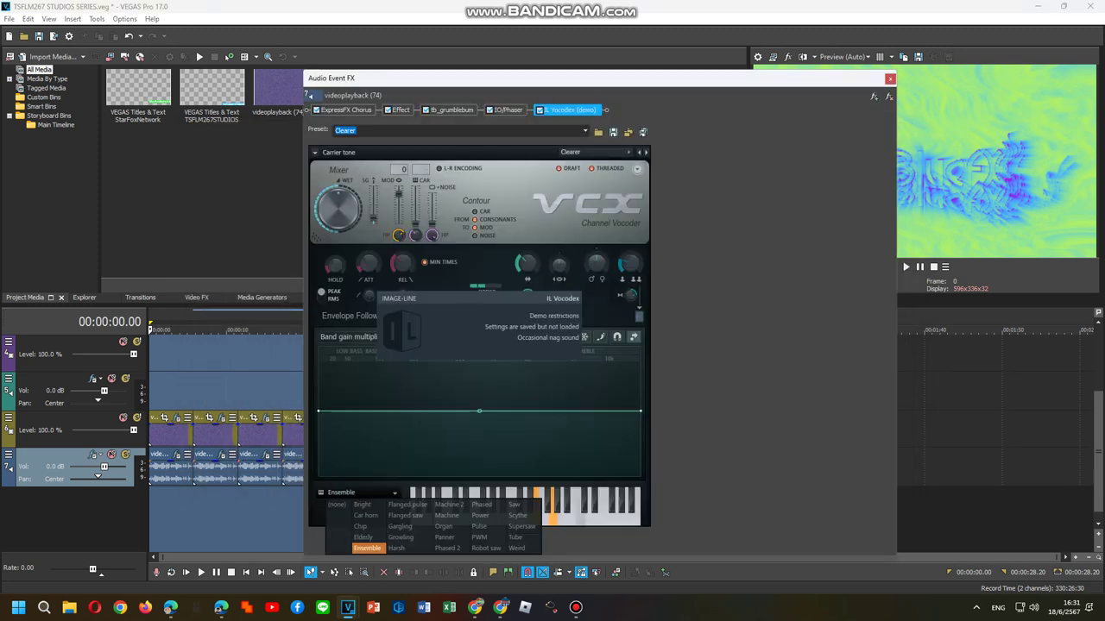
left_click(488, 515)
left_click(362, 492)
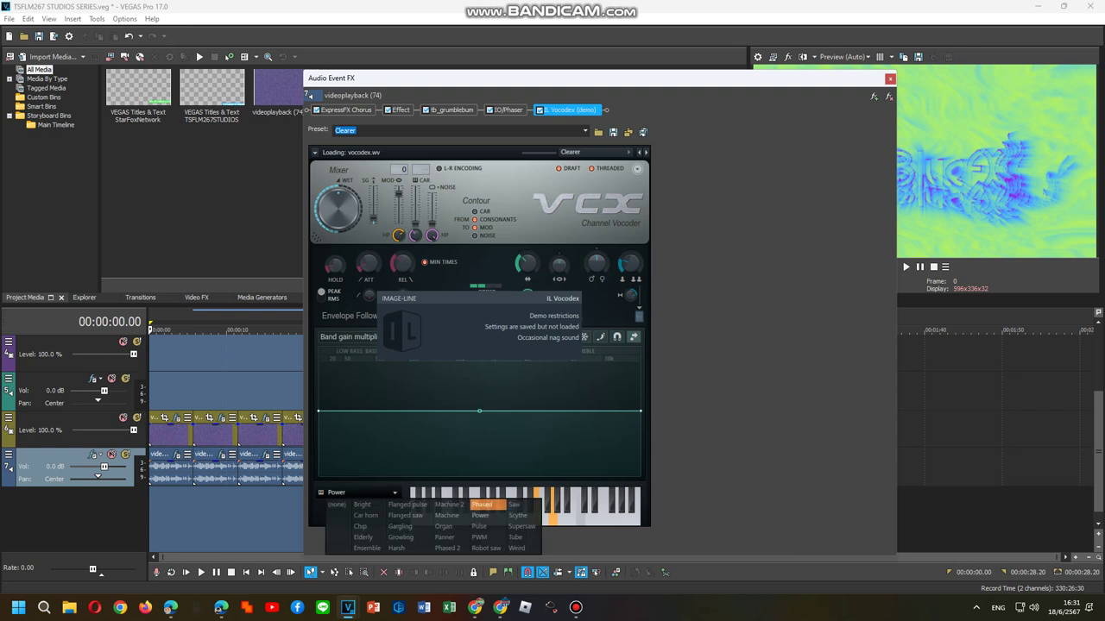
left_click(488, 505)
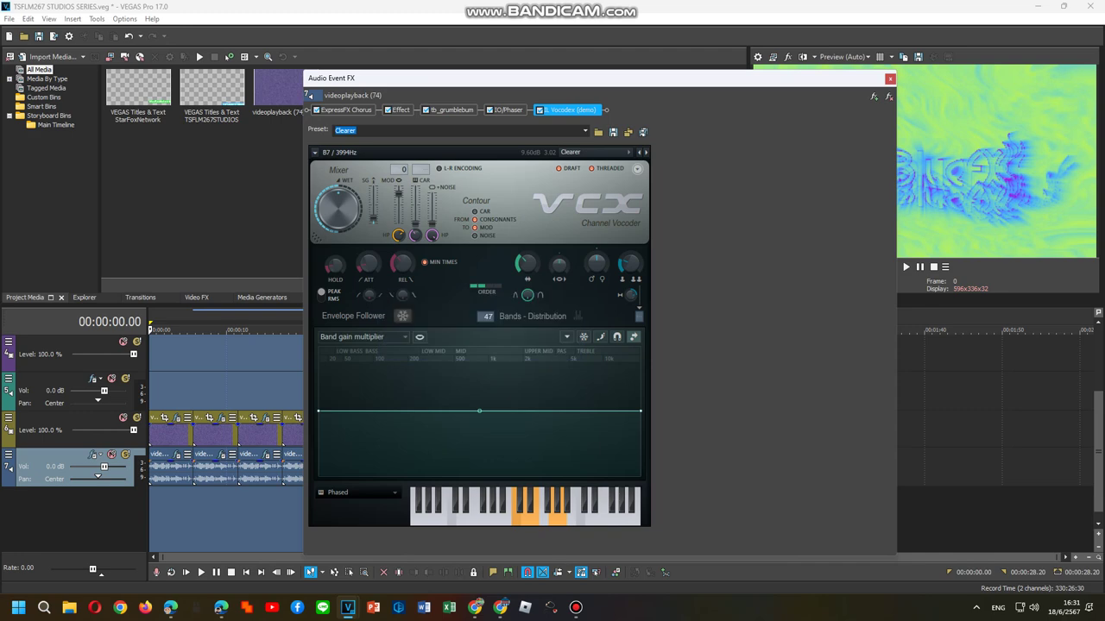
left_click(890, 79)
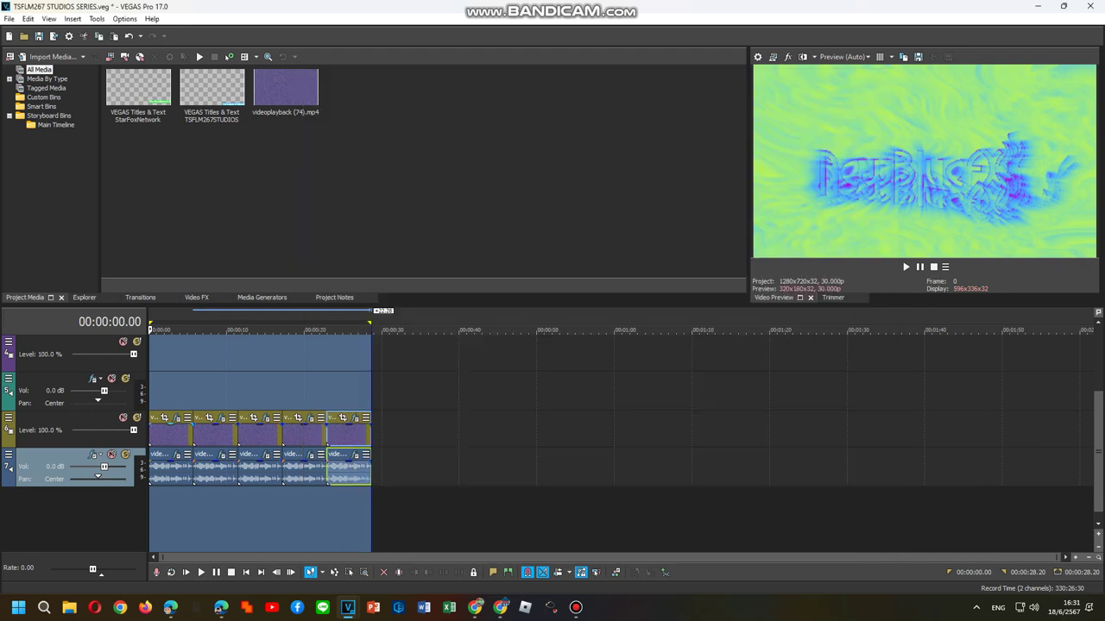
Examine each effect in the first video event's chain, including every colour point of its Gradient Map.
right_click(183, 432)
left_click(226, 134)
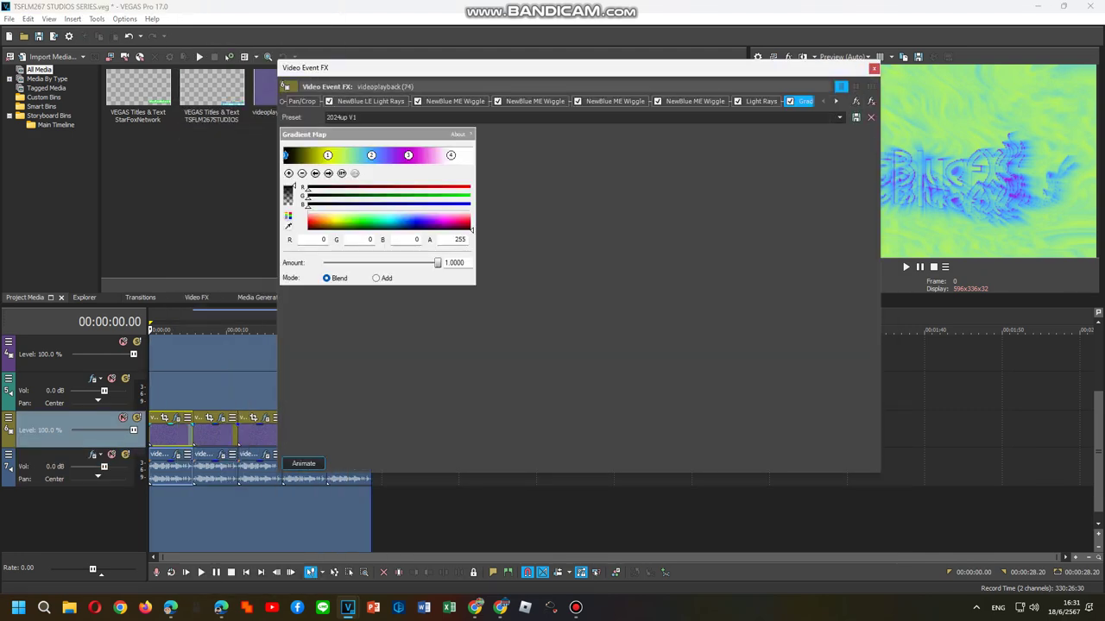
left_click(370, 101)
left_click(454, 101)
left_click(535, 101)
left_click(614, 101)
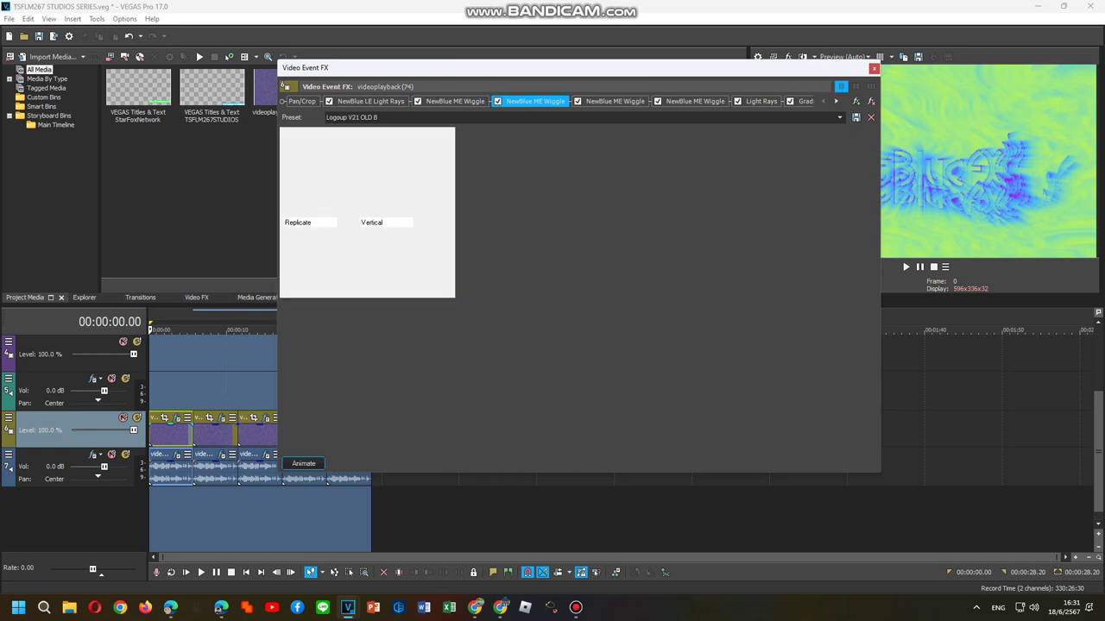
key("Right")
key("Right")
key("Right")
key("Right")
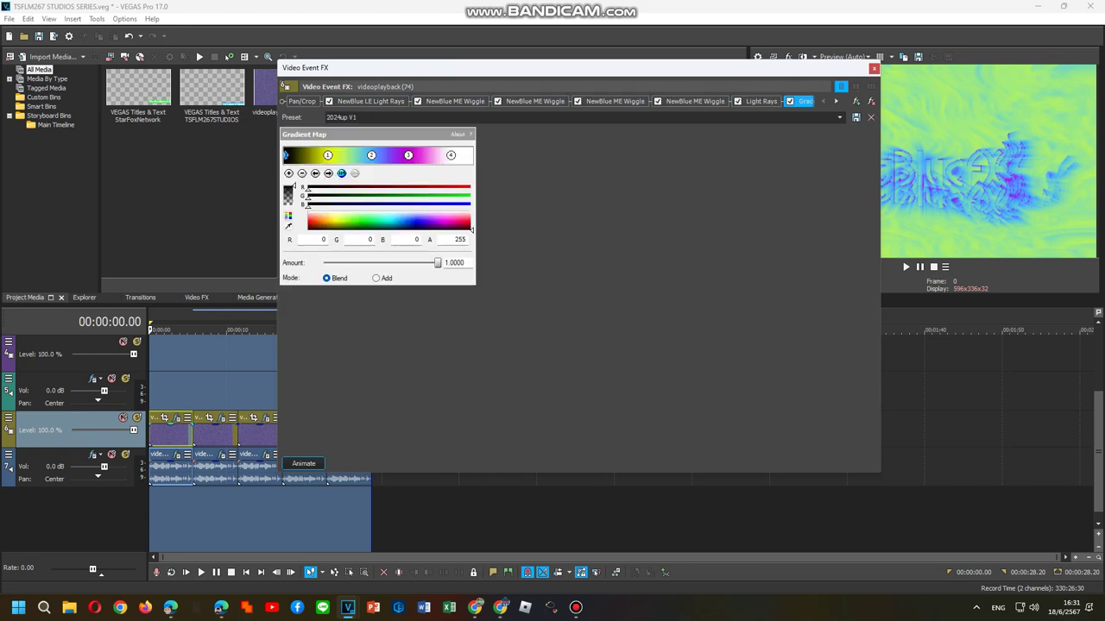
left_click(328, 174)
left_click(328, 174)
left_click(328, 173)
left_click(328, 174)
Examine the Light Rays, Wiggle and Gradient Map settings in the second video event's effect chain.
right_click(225, 434)
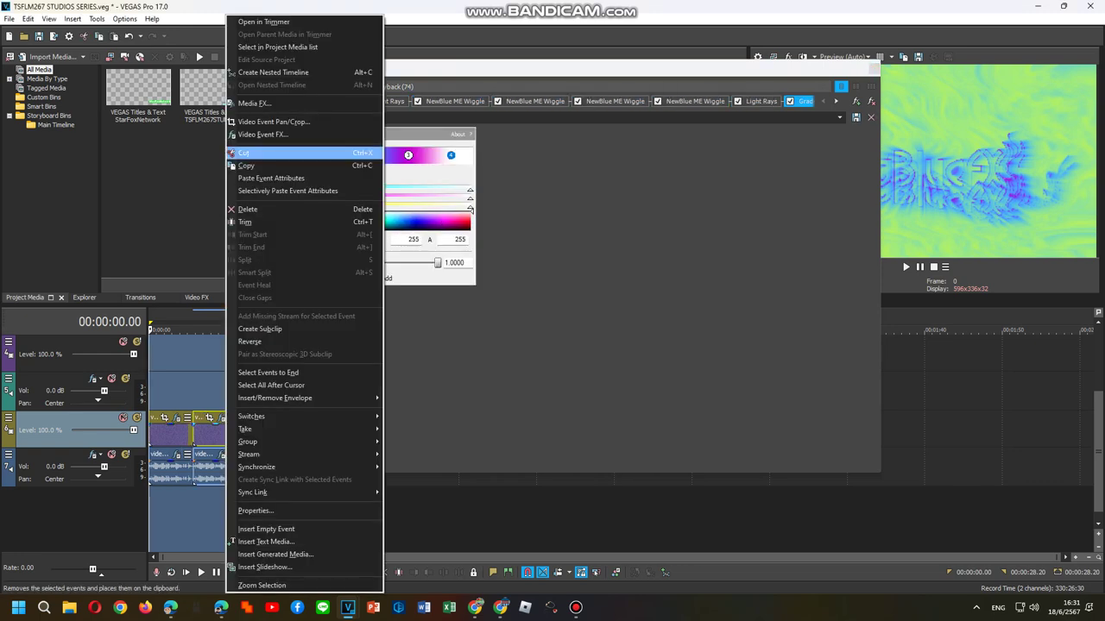
left_click(267, 134)
left_click(370, 101)
left_click(455, 101)
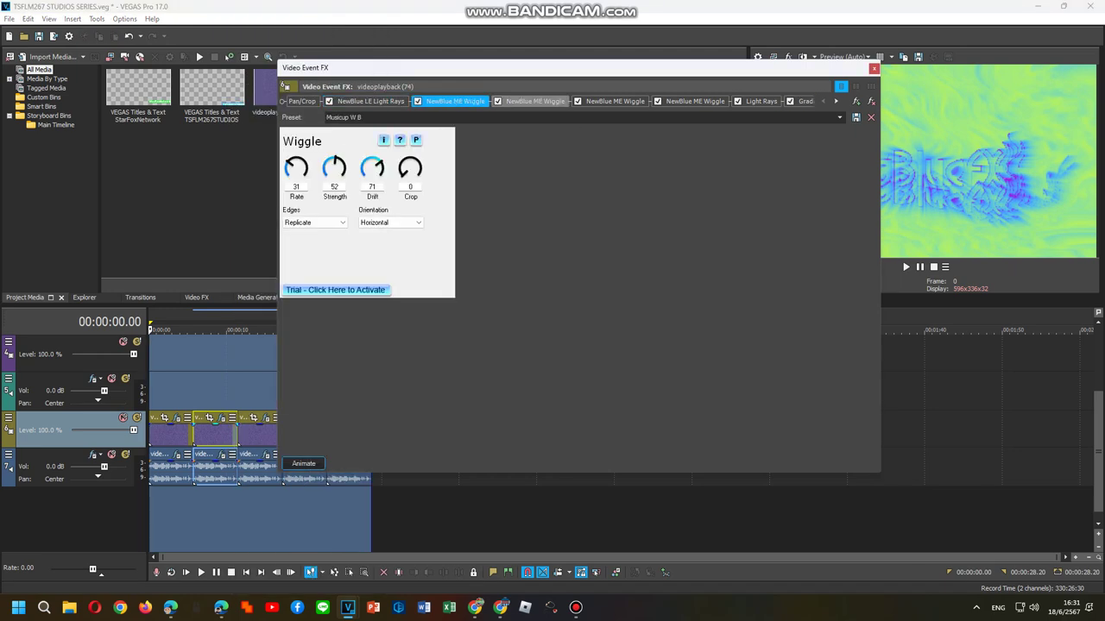
left_click(535, 101)
left_click(615, 101)
left_click(694, 101)
key("Right")
key("Right")
key("Right")
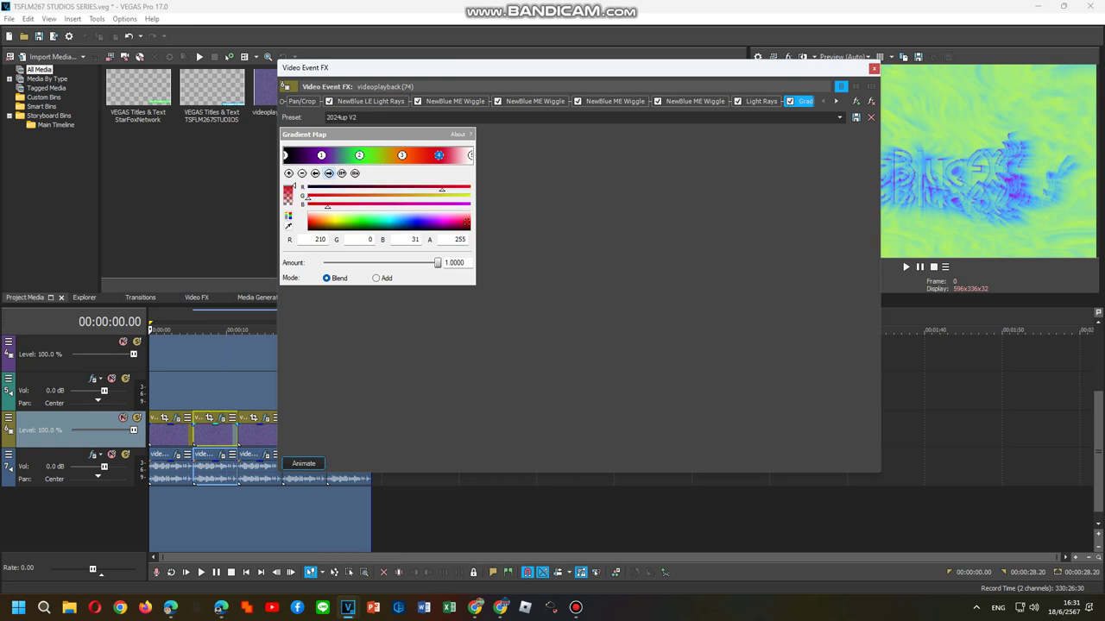
Examine the third video event's effects through to the Gradient Map colour points, and close the effects window.
right_click(259, 432)
left_click(285, 131)
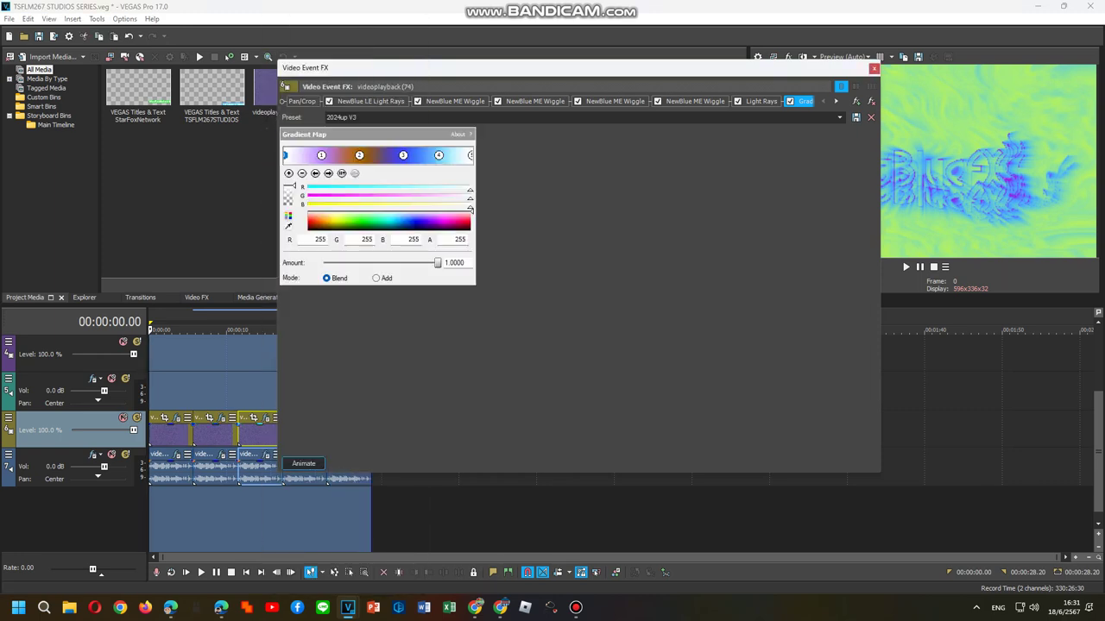
key("Right")
key("Right")
key("Right")
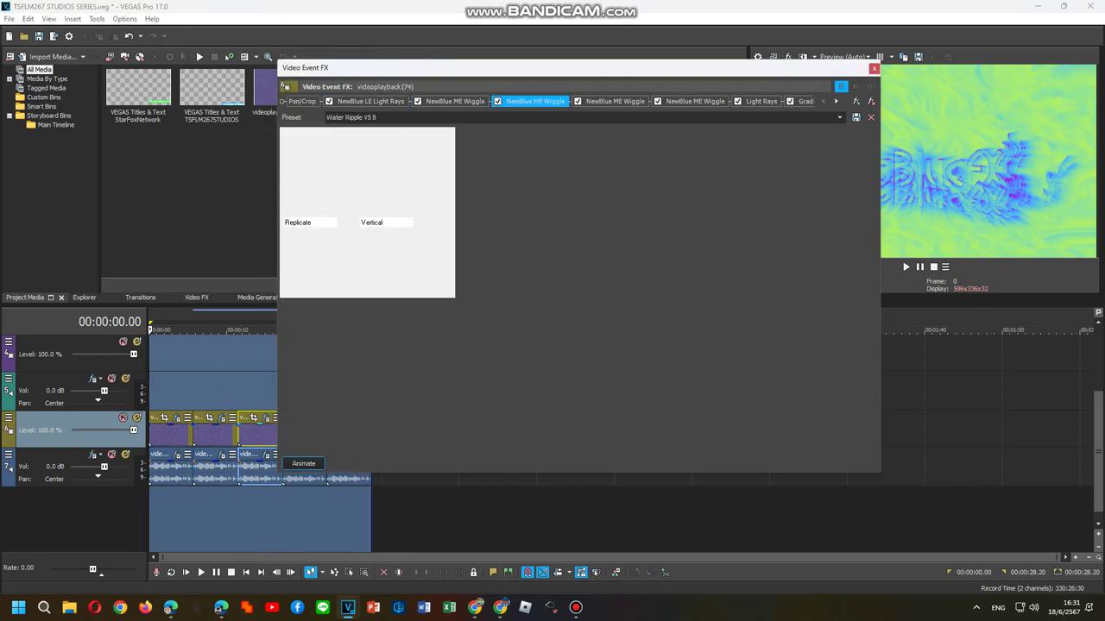
key("Right")
key("Right")
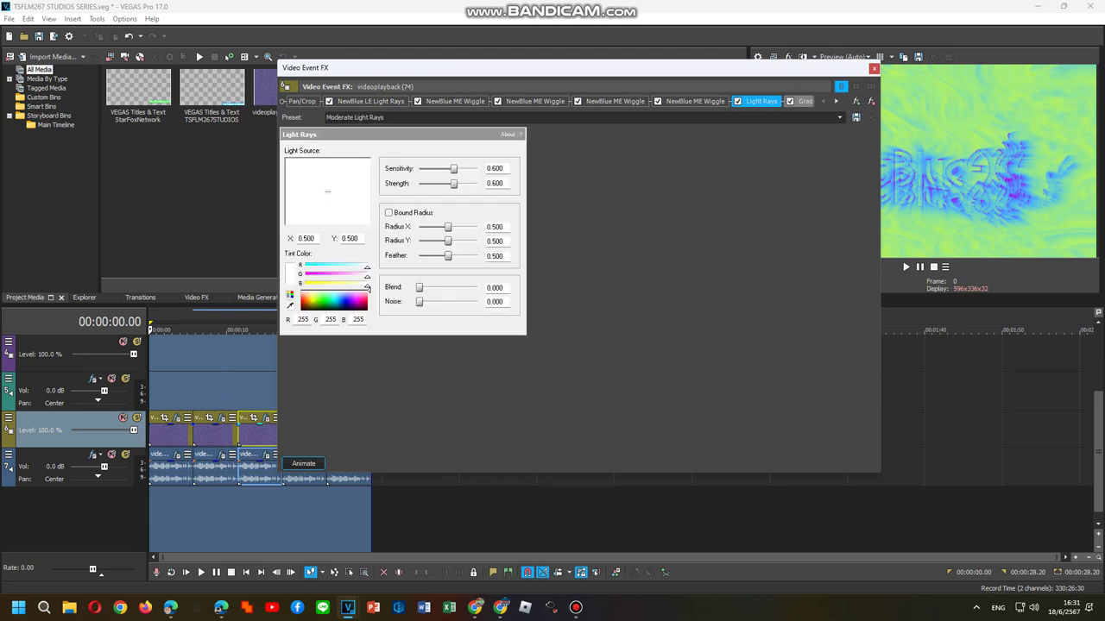
key("Right")
left_click(438, 156)
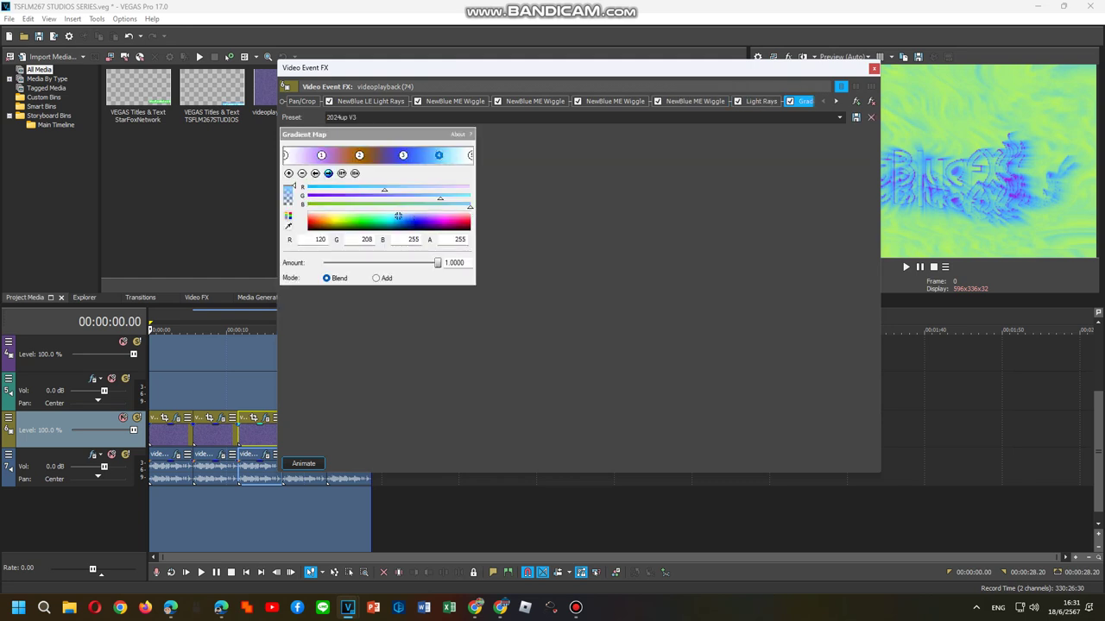
left_click(874, 67)
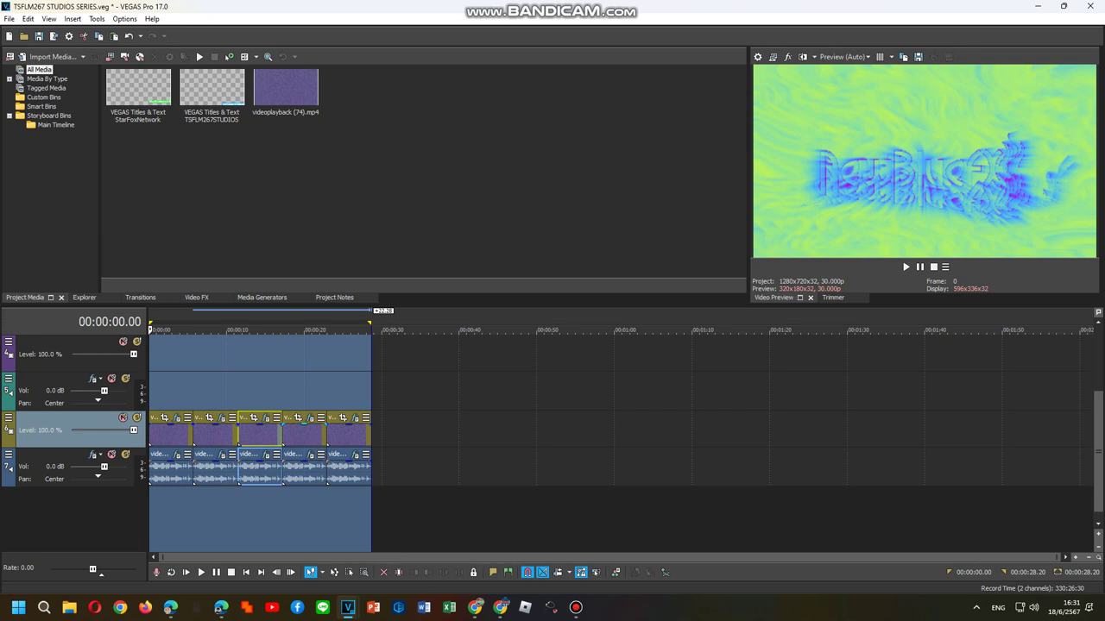
Examine each effect in the fourth video event's chain, from NewBlue Light Rays to Gradient Map, and close the window.
right_click(316, 457)
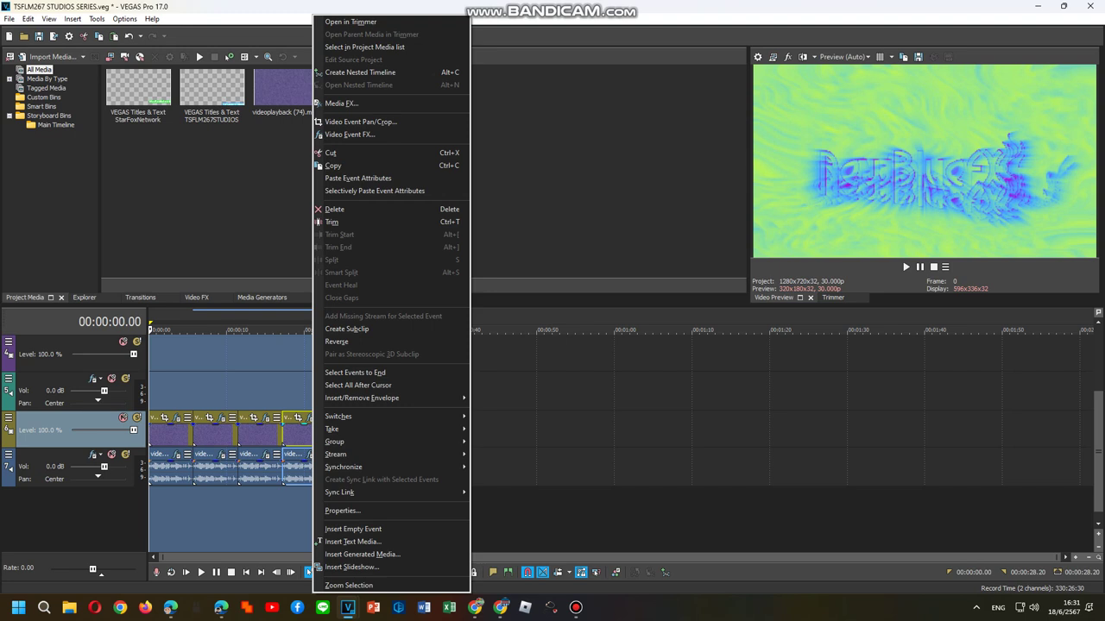
left_click(350, 134)
left_click(370, 102)
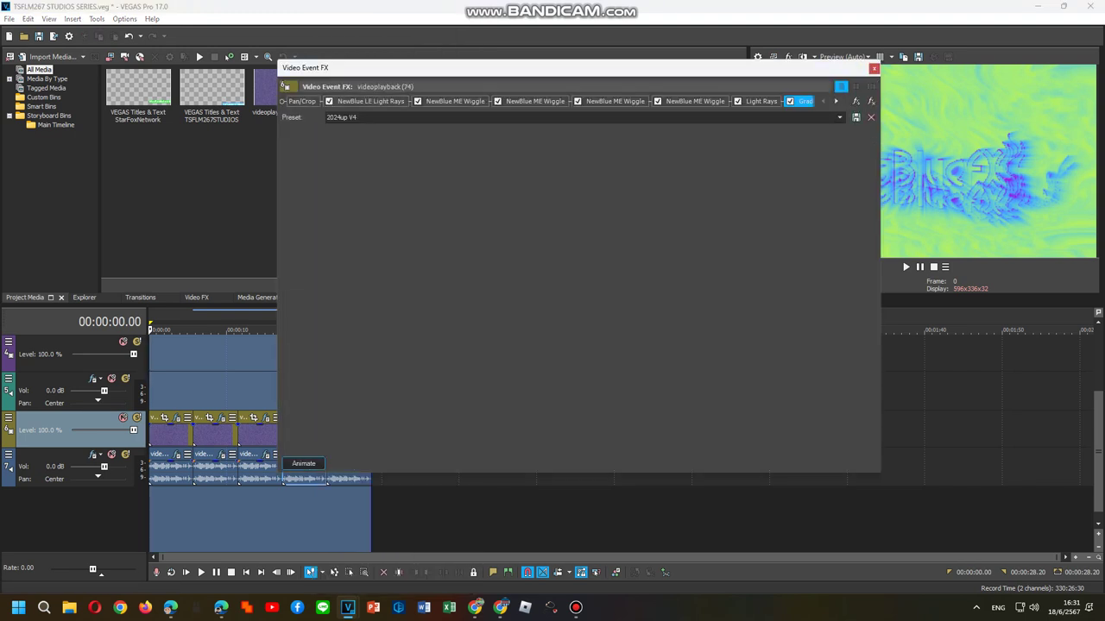
left_click(455, 102)
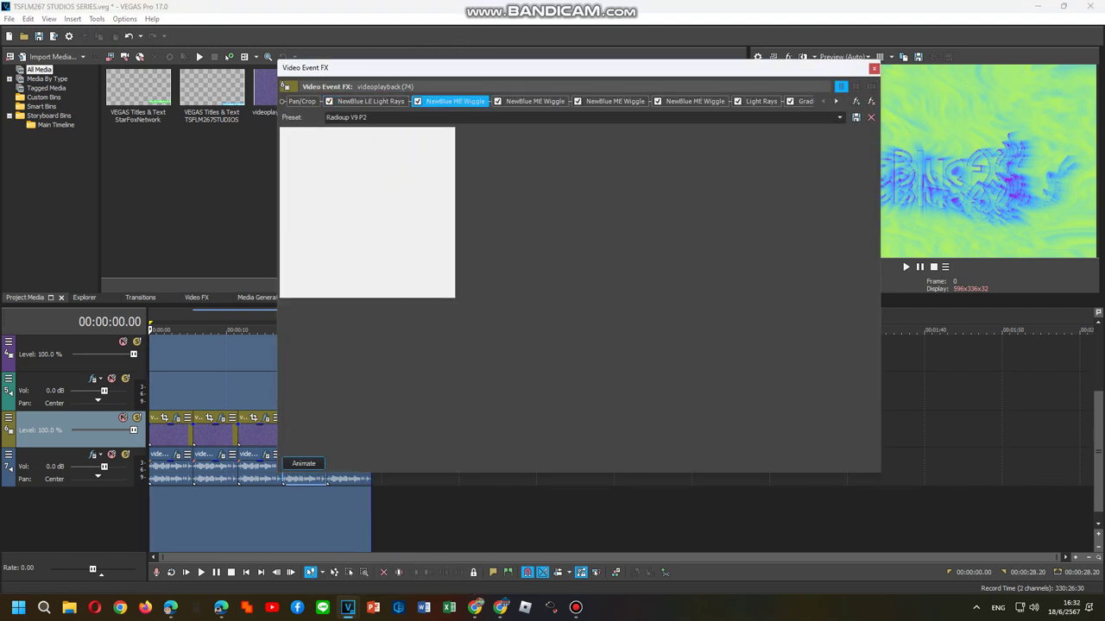
left_click(535, 102)
left_click(615, 102)
left_click(694, 102)
left_click(761, 102)
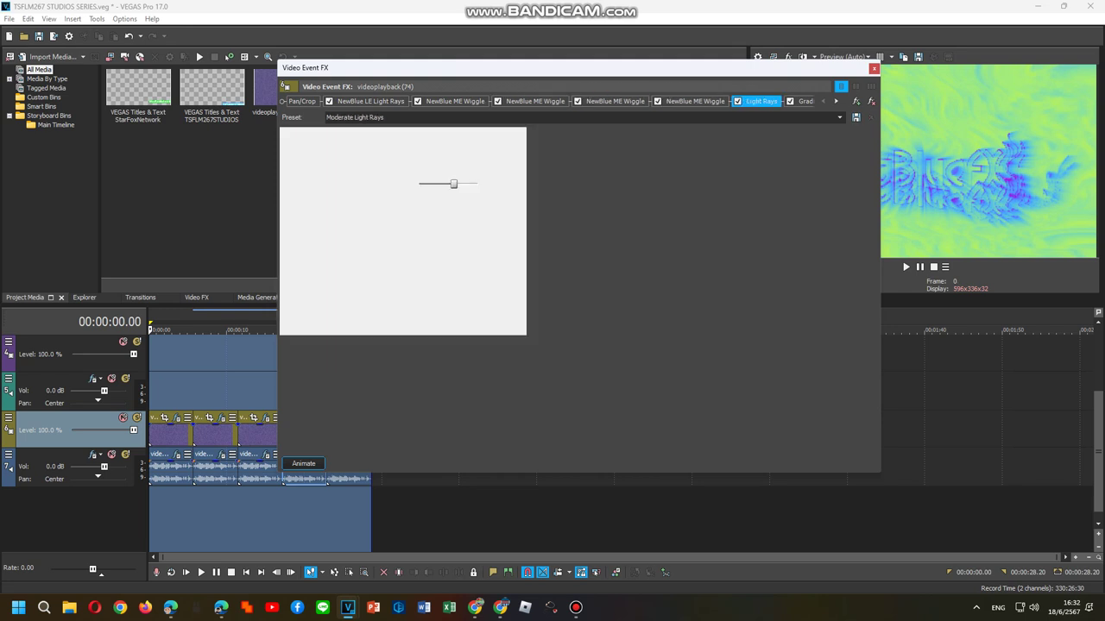
left_click(804, 102)
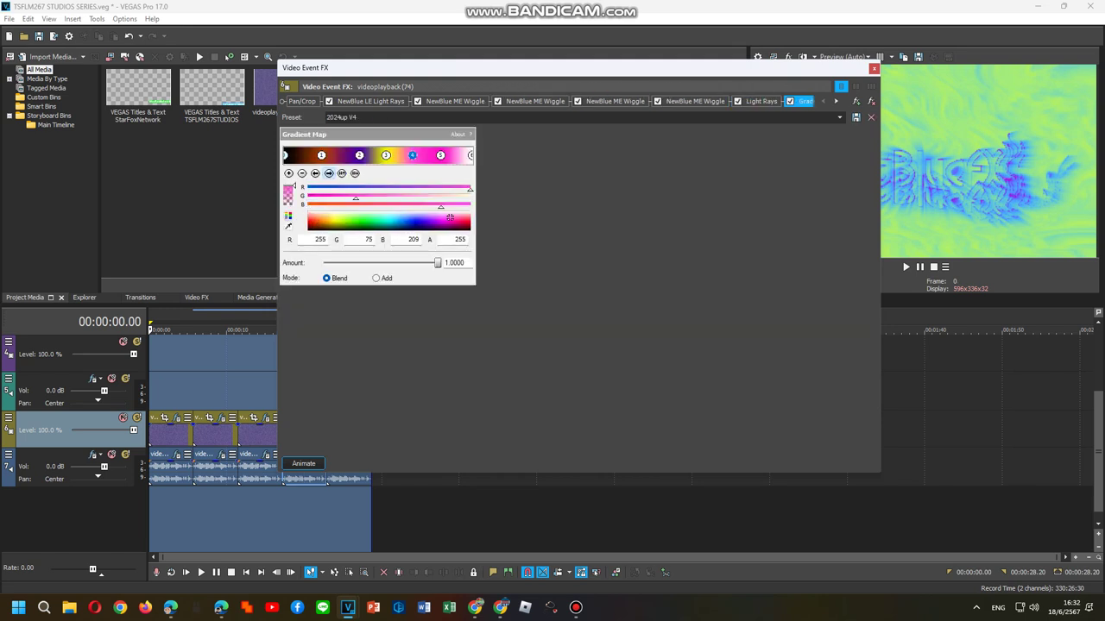
left_click(873, 68)
Examine each effect in the fifth video event's chain, including every colour point of its Gradient Map.
right_click(353, 451)
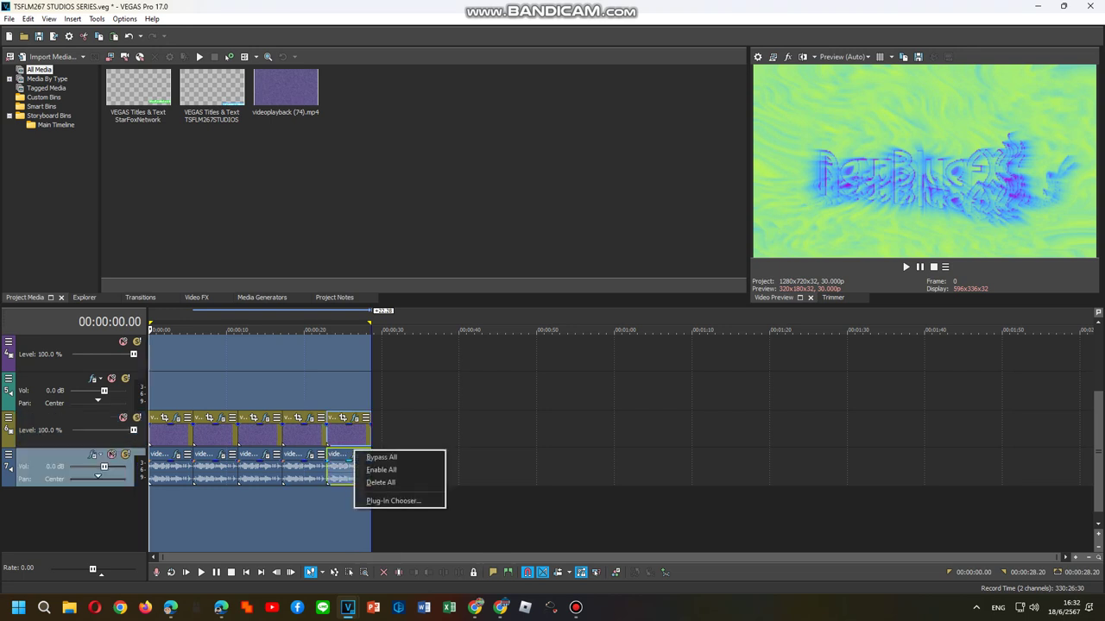
right_click(337, 433)
left_click(375, 135)
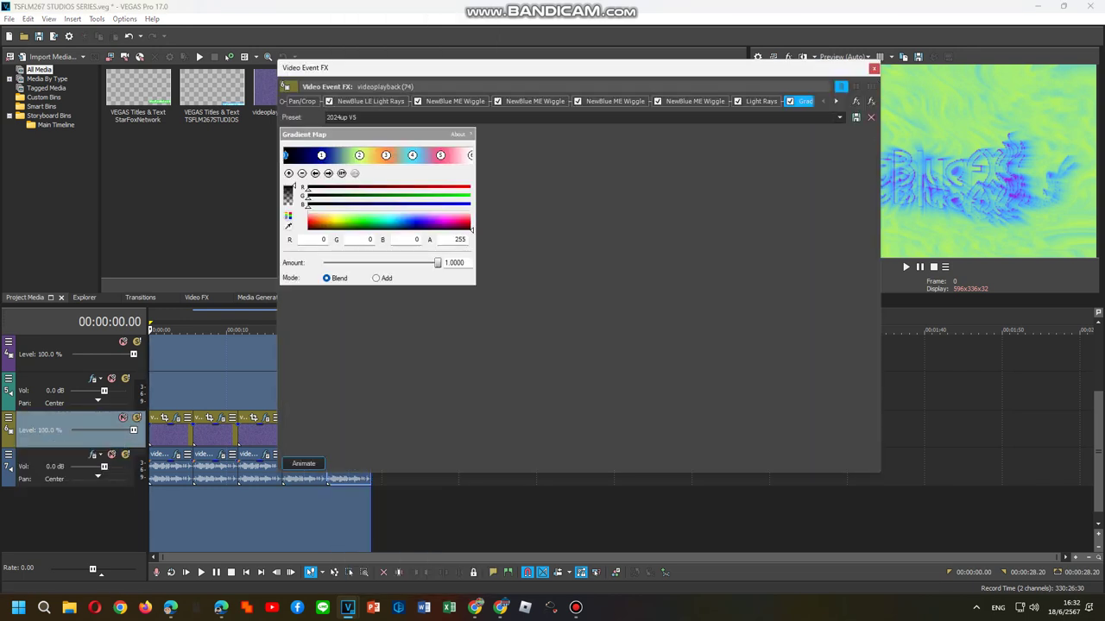
left_click(371, 102)
left_click(455, 102)
left_click(535, 102)
left_click(615, 101)
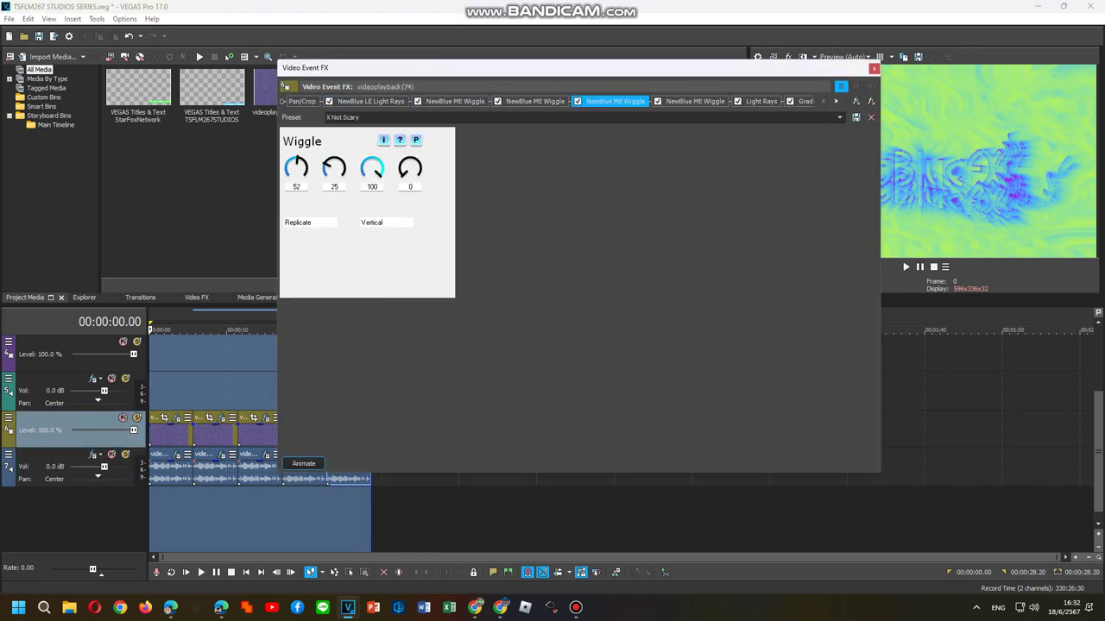
left_click(695, 102)
left_click(761, 101)
left_click(804, 101)
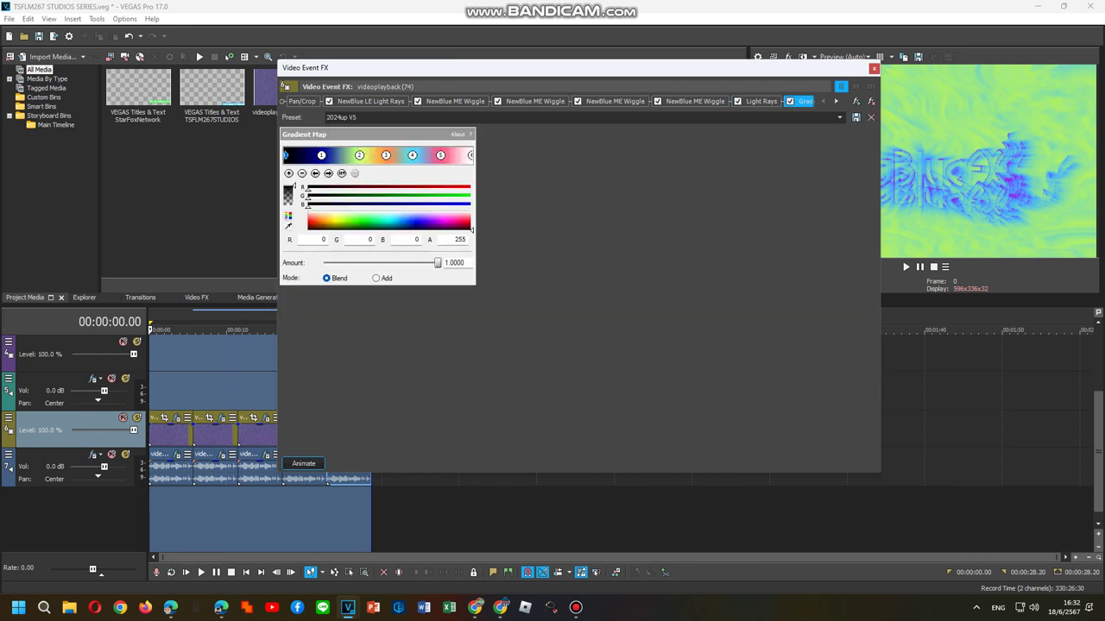
left_click(329, 173)
left_click(329, 173)
left_click(329, 173)
left_click(329, 173)
left_click(329, 174)
left_click(329, 173)
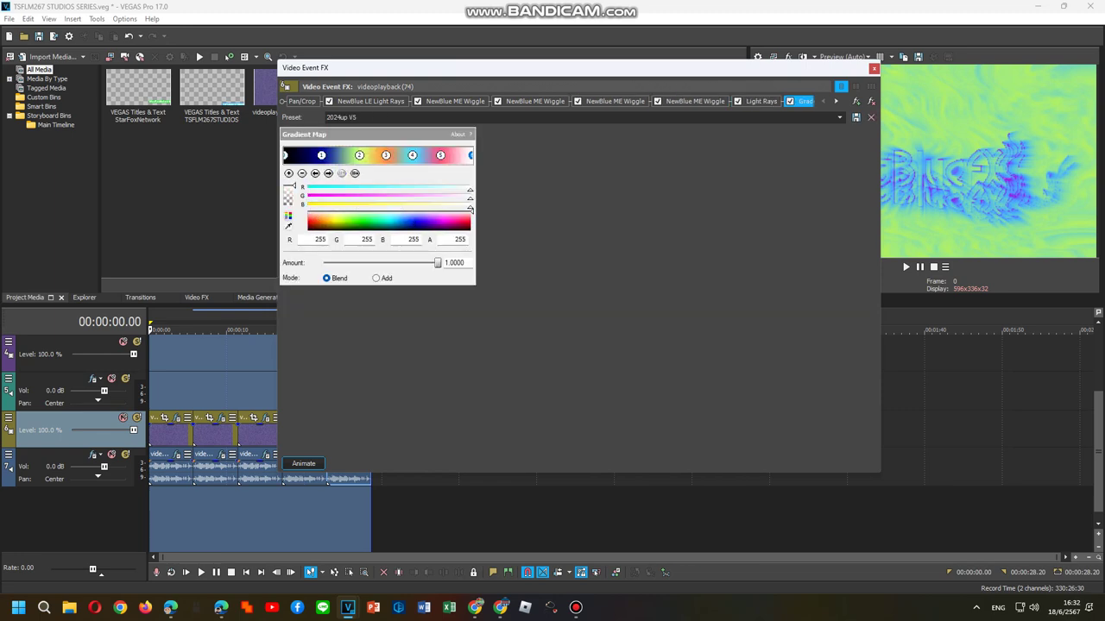
Close the effects window, clear the event selection and play the timeline from the start.
left_click(873, 68)
left_click(52, 385)
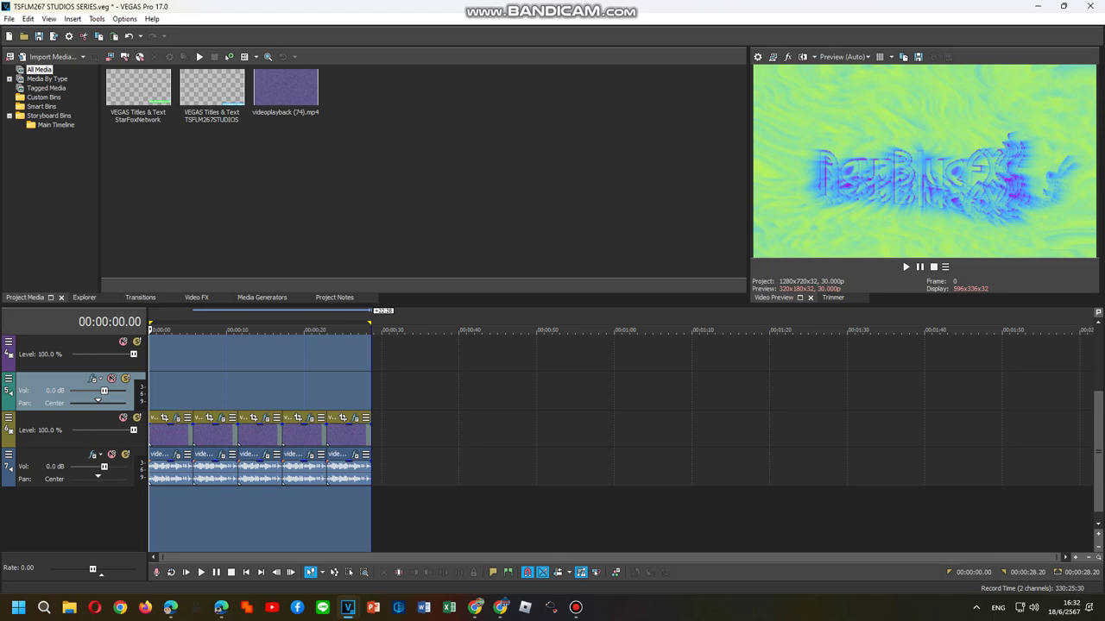
key("space")
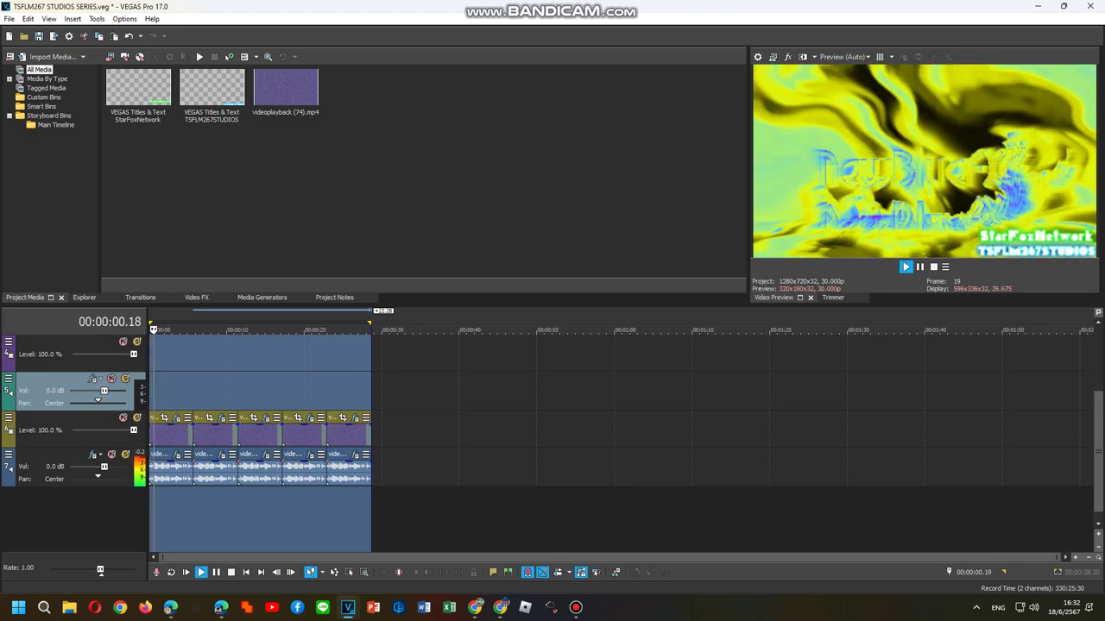